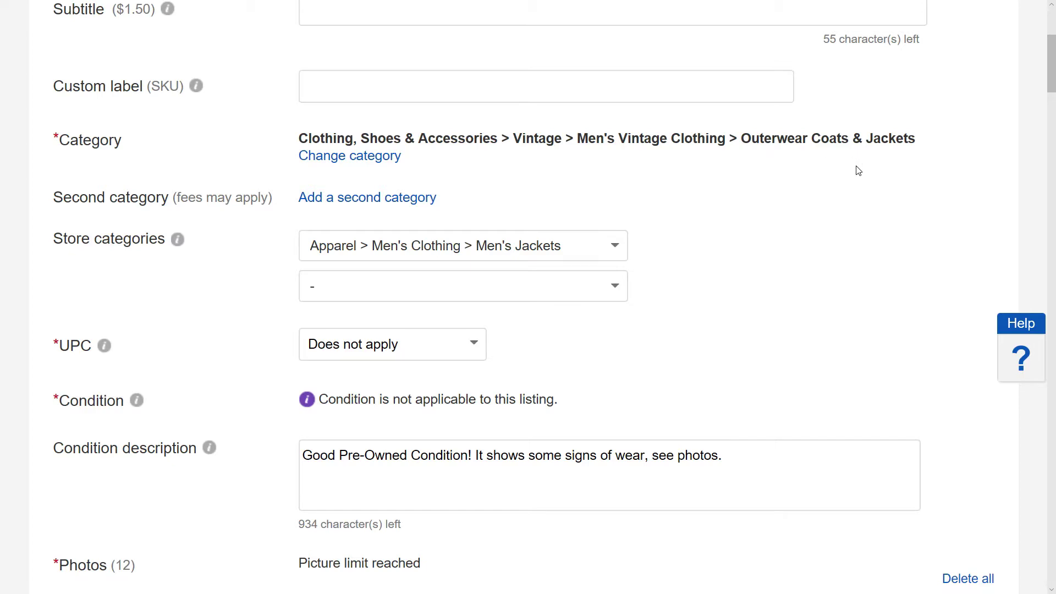
Review the listing's category, store categories, UPC, condition description and photos section.
scroll(714, 187, down, 2)
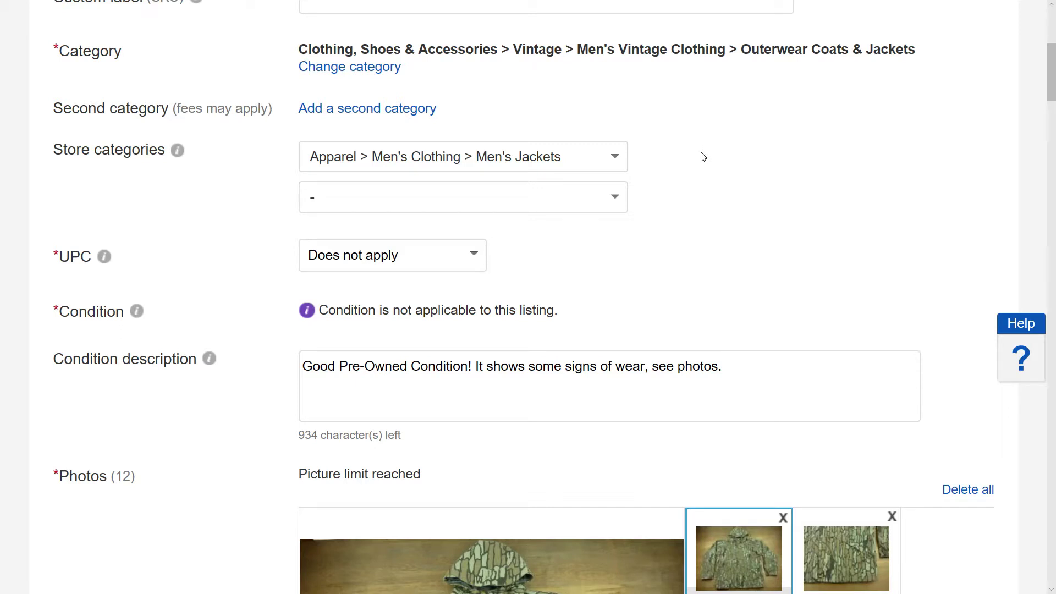
scroll(703, 157, down, 2)
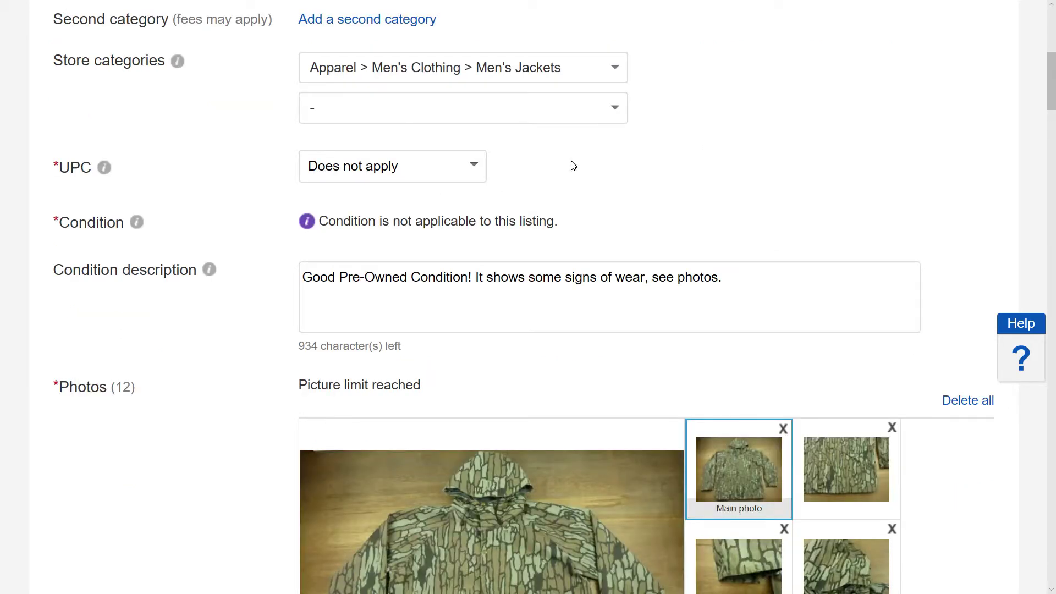
scroll(573, 166, down, 1)
scroll(573, 166, down, 2)
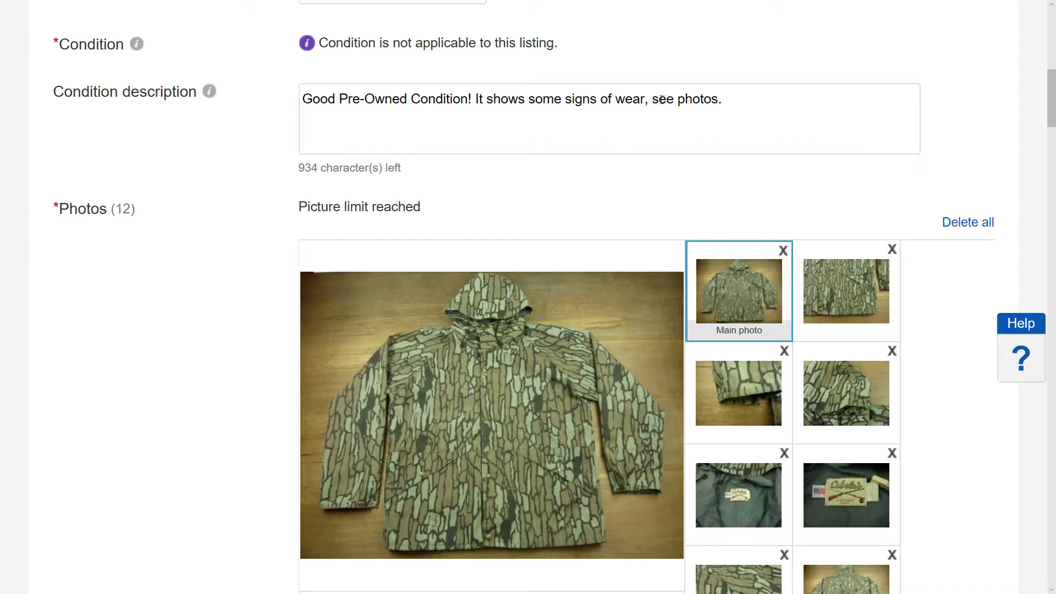
scroll(707, 196, down, 1)
scroll(707, 195, down, 2)
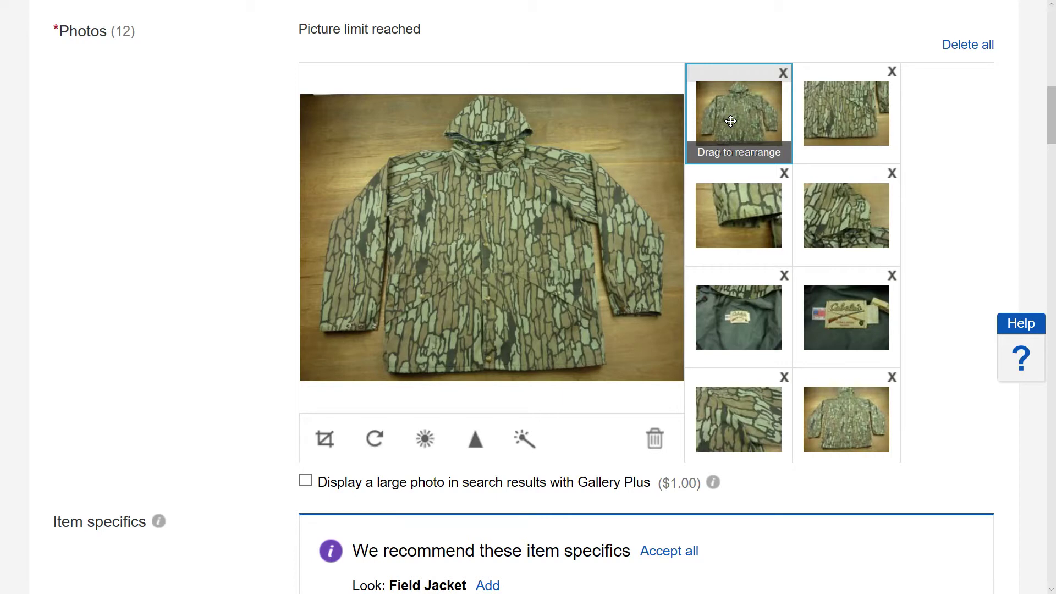
View the jacket's listing photos one after another, from the second photo through the detail, label, back and ruler measurement shots.
click(845, 125)
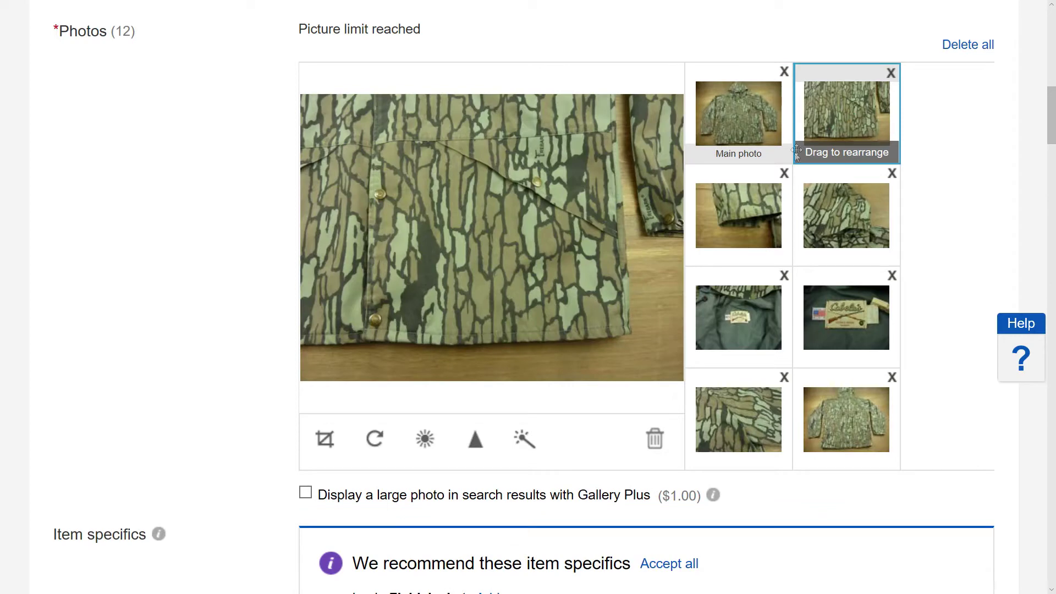
click(765, 217)
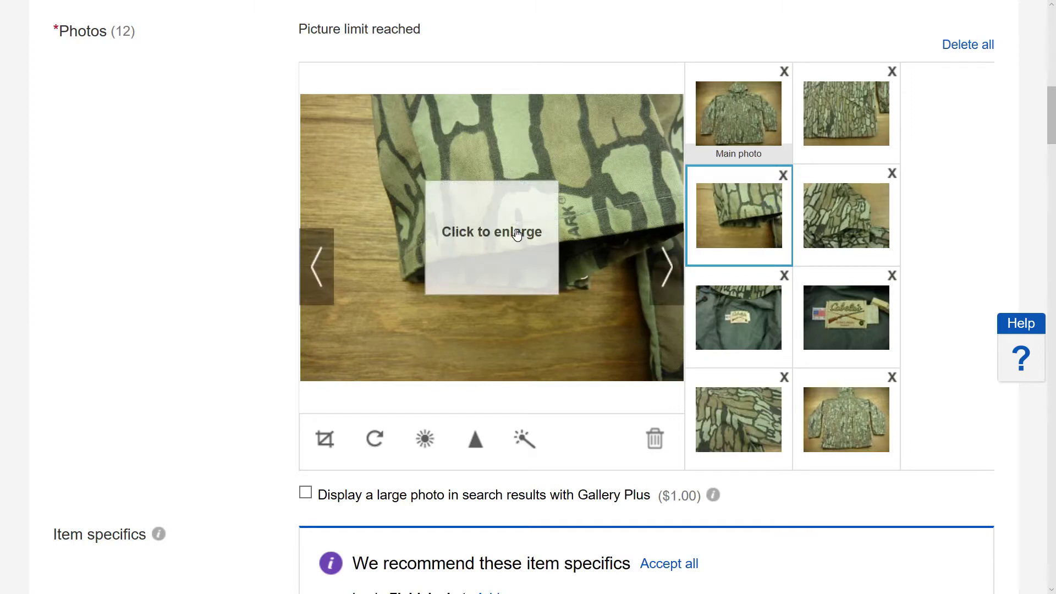
click(846, 220)
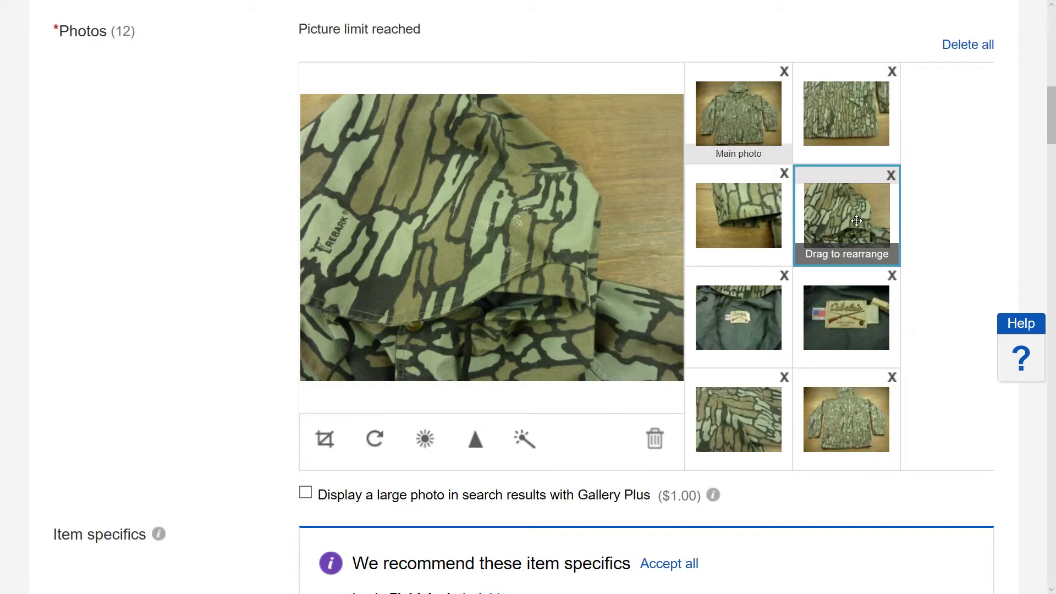
click(753, 319)
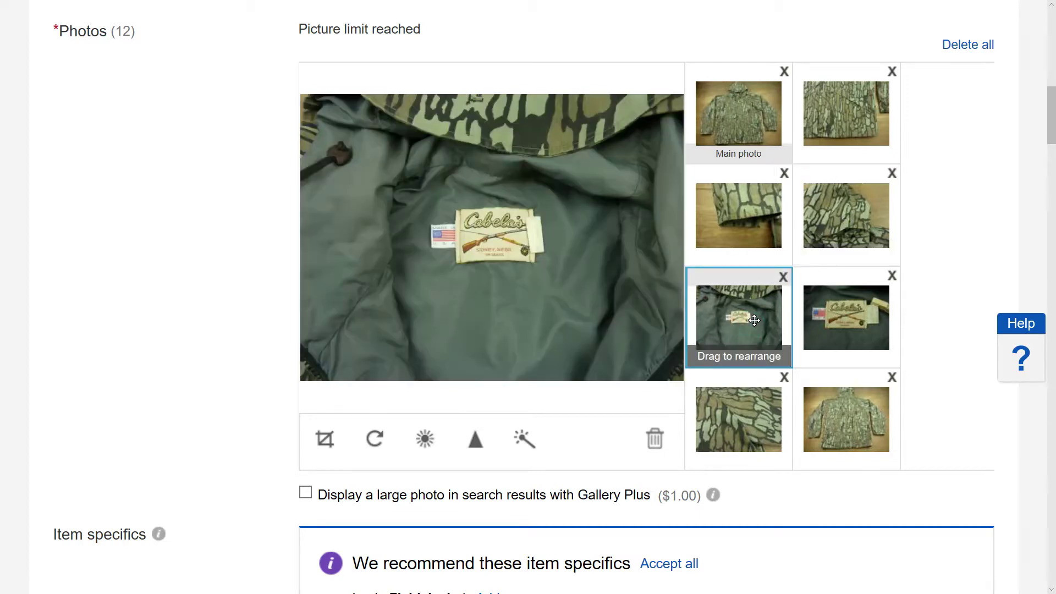
click(837, 316)
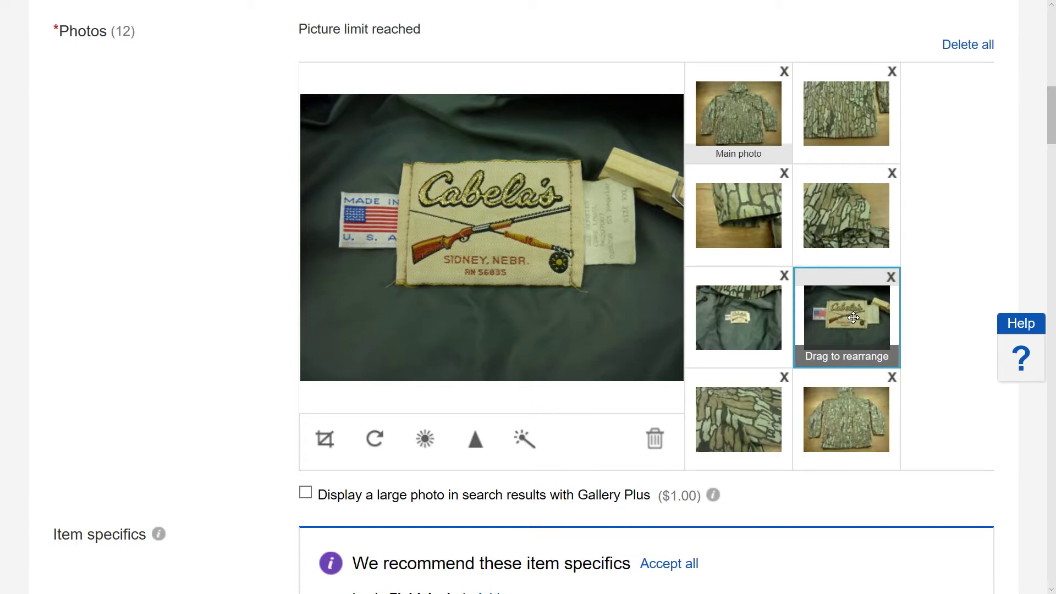
click(761, 397)
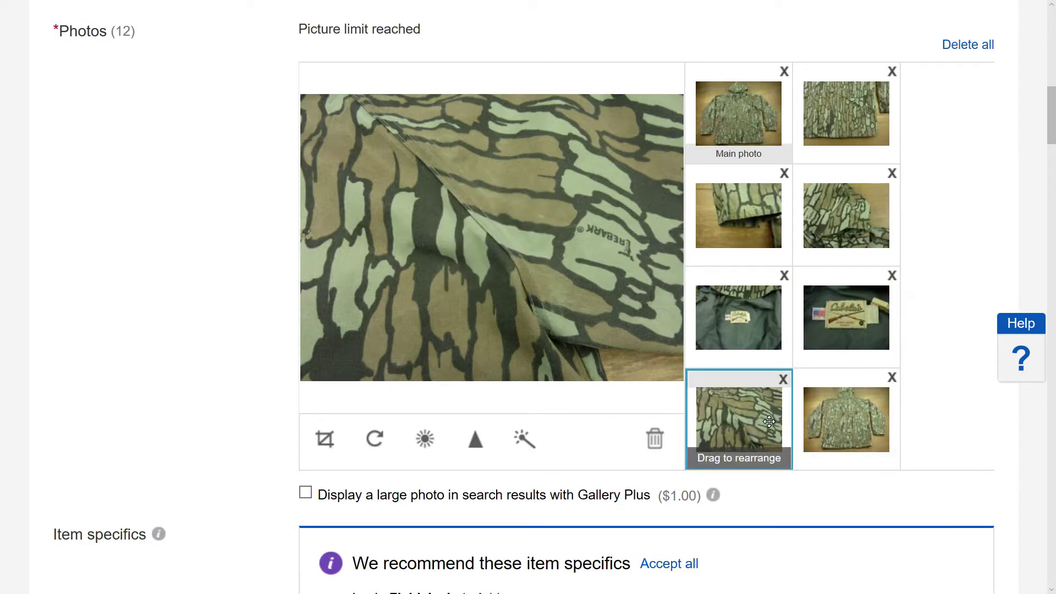
click(840, 427)
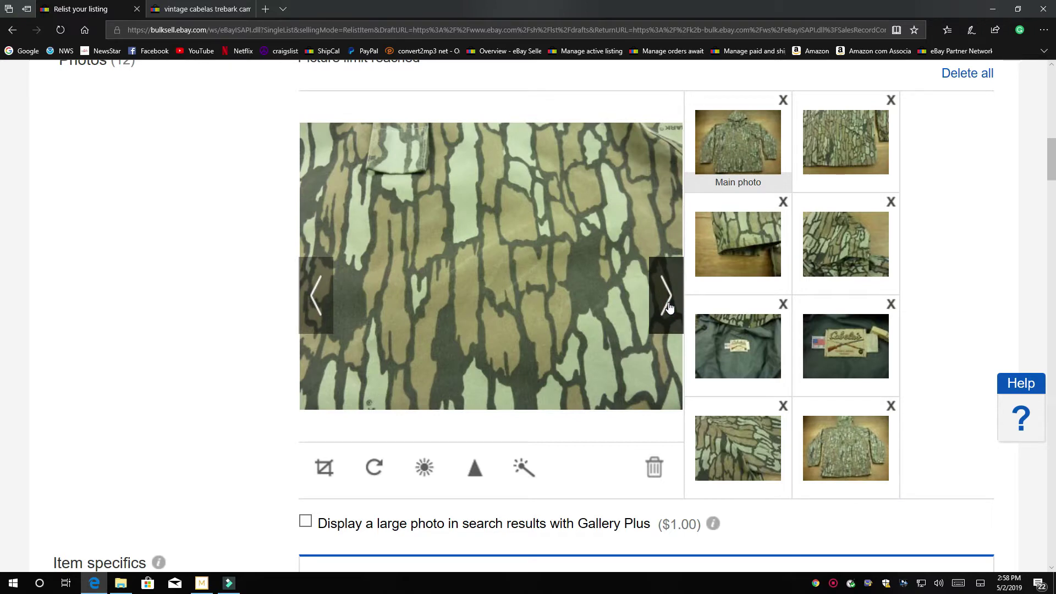
click(669, 307)
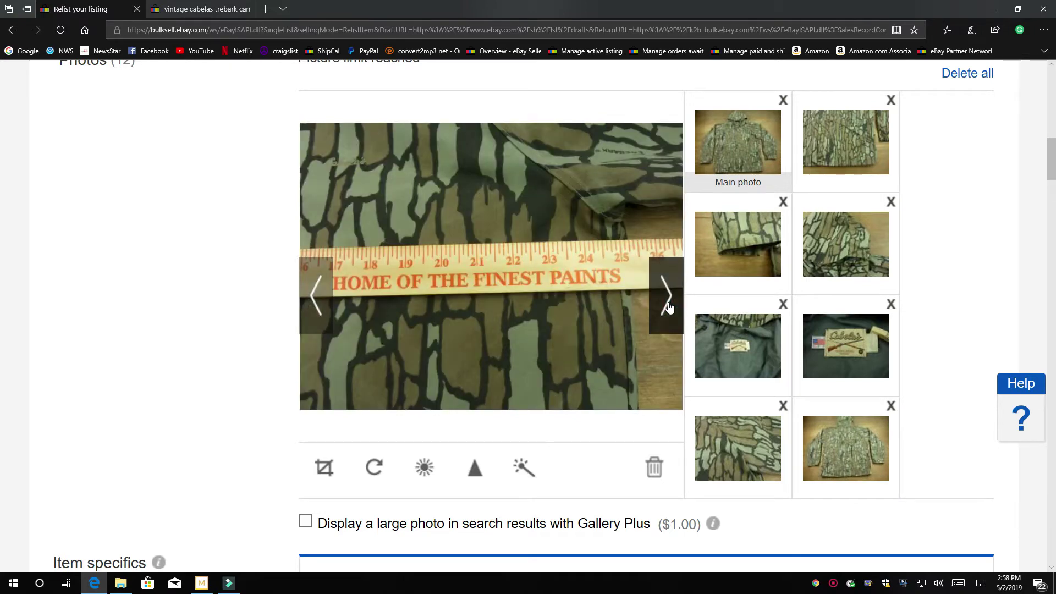
click(669, 306)
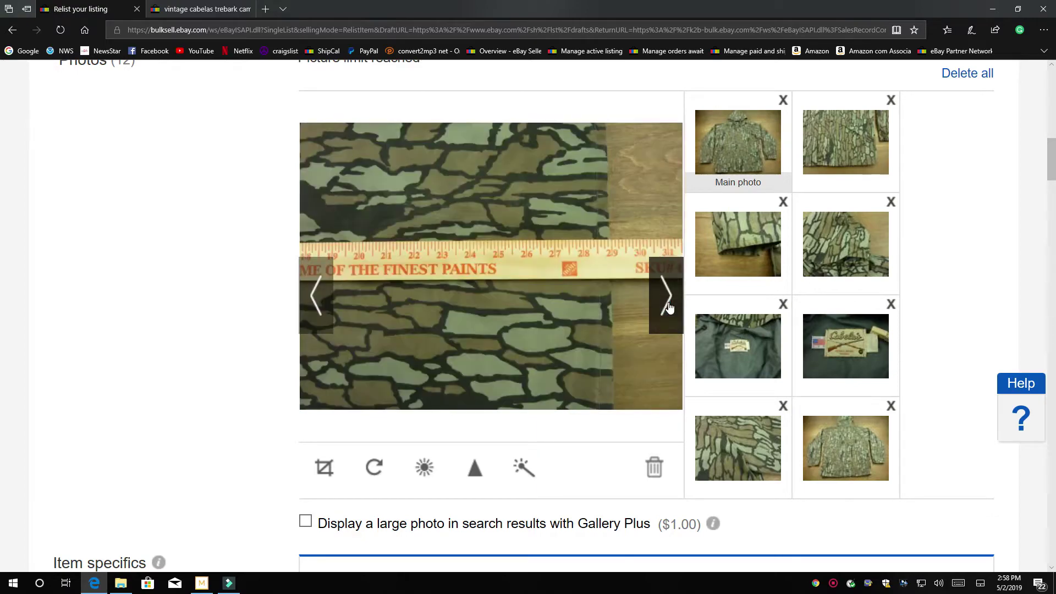
click(669, 306)
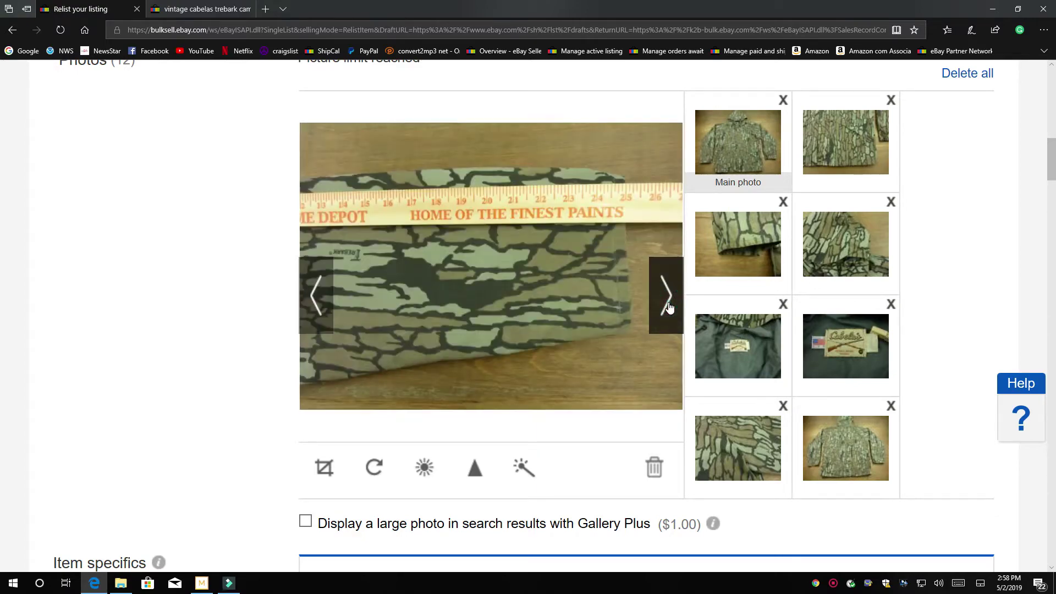
Examine the item specifics from brand, size, color and material through the measurement fields and country of manufacture, down to the item description.
scroll(973, 281, down, 4)
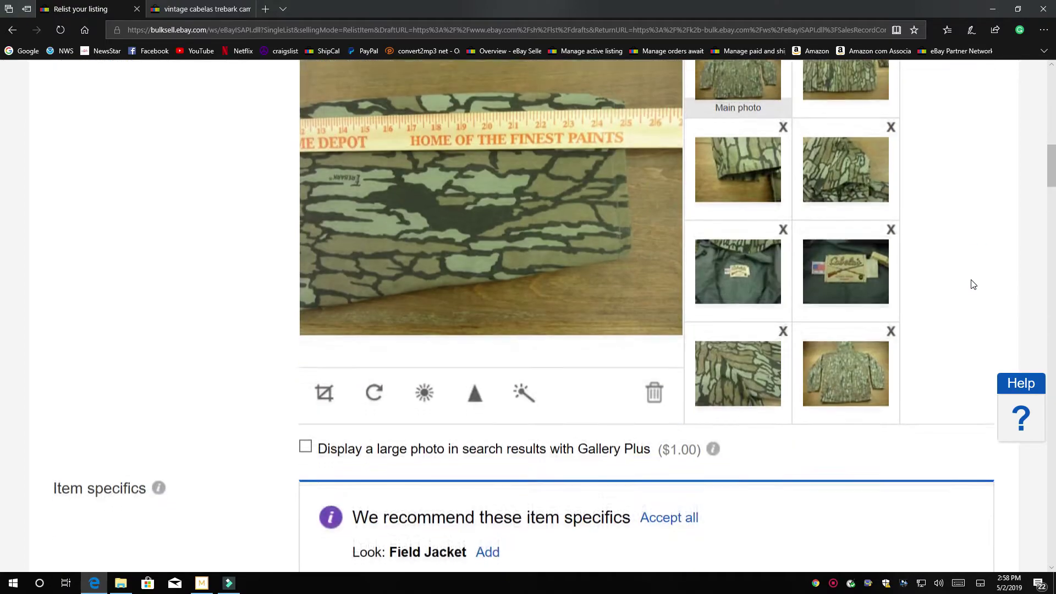
scroll(974, 284, down, 3)
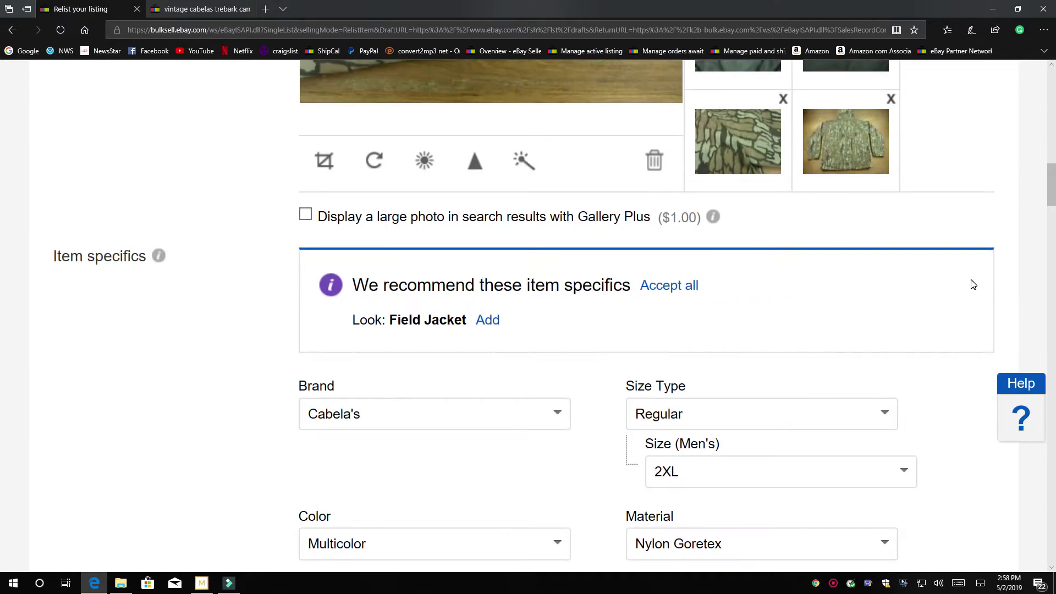
scroll(973, 285, down, 1)
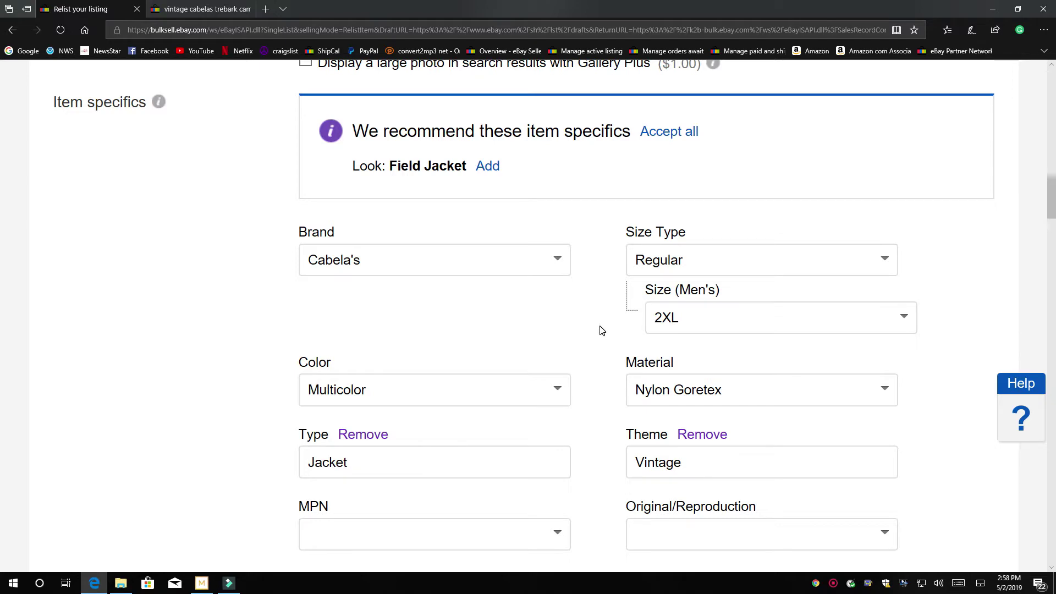
scroll(604, 329, down, 1)
scroll(602, 311, down, 1)
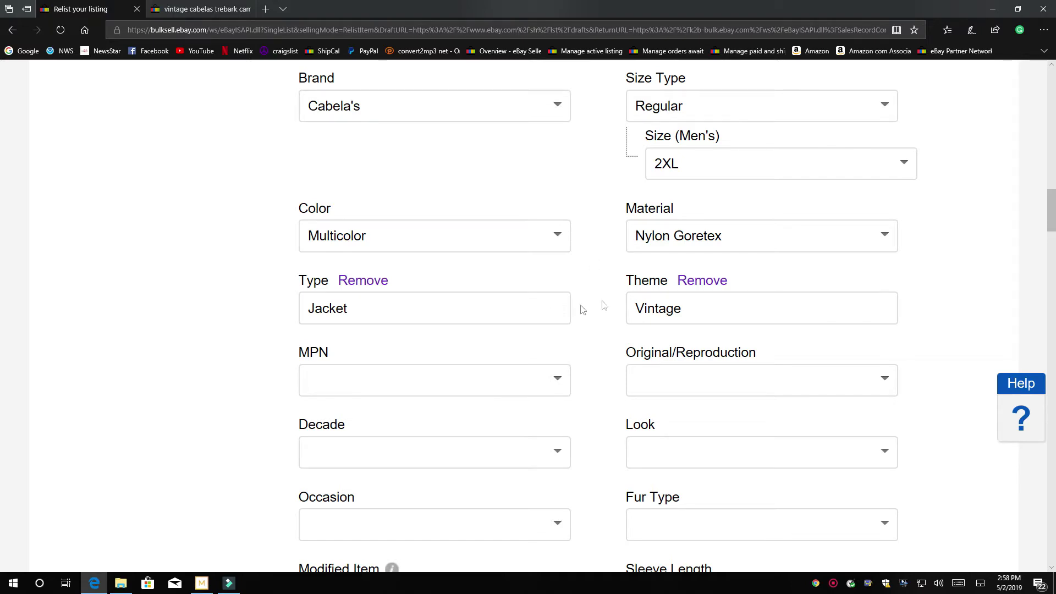
scroll(592, 291, down, 4)
scroll(591, 288, down, 3)
scroll(590, 285, up, 6)
scroll(592, 285, down, 1)
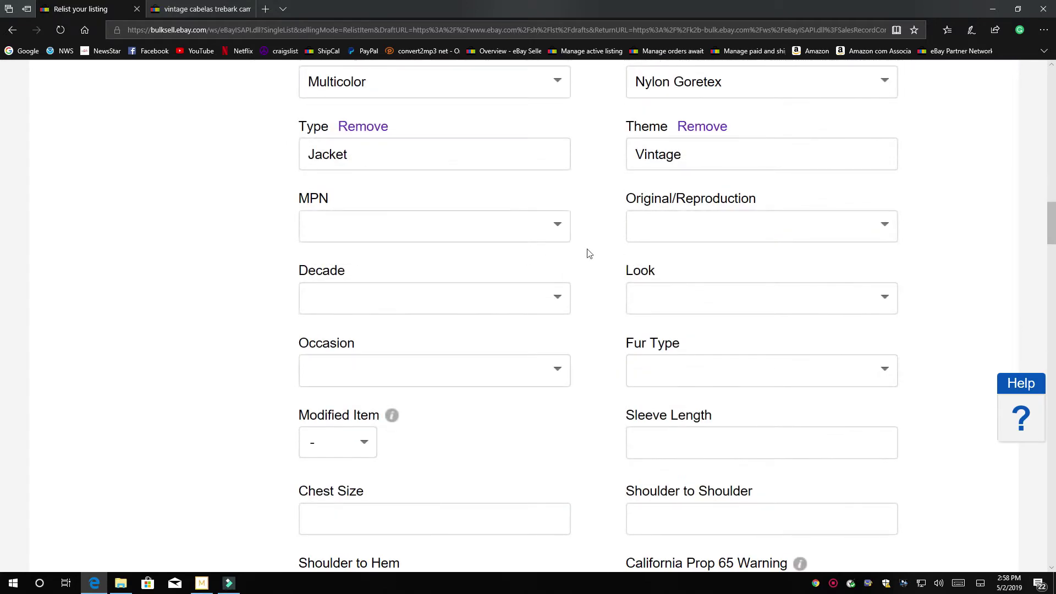
scroll(598, 262, down, 1)
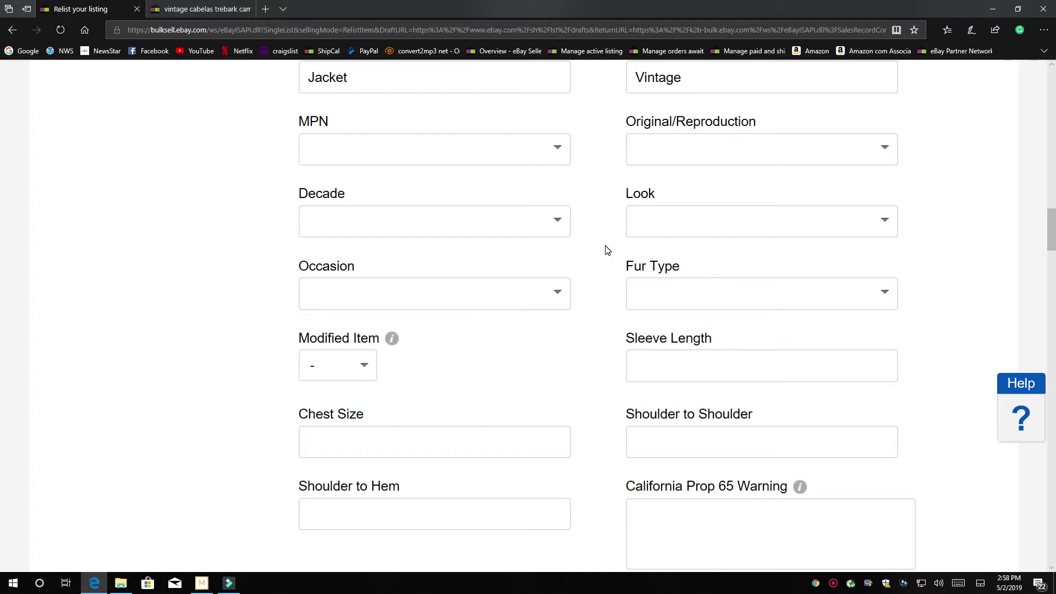
scroll(607, 250, down, 1)
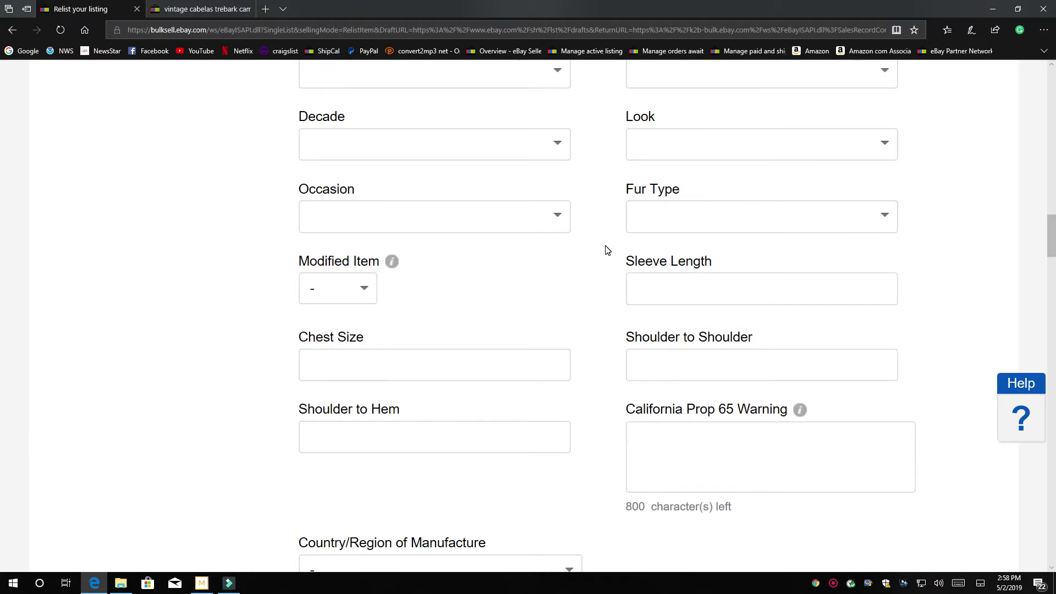
scroll(608, 251, down, 4)
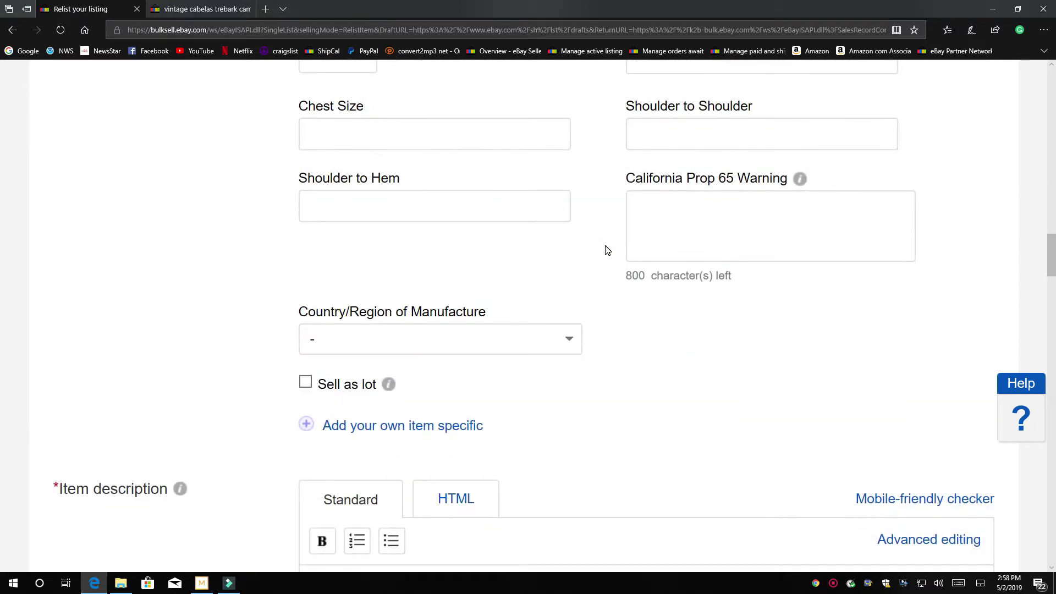
scroll(608, 251, down, 3)
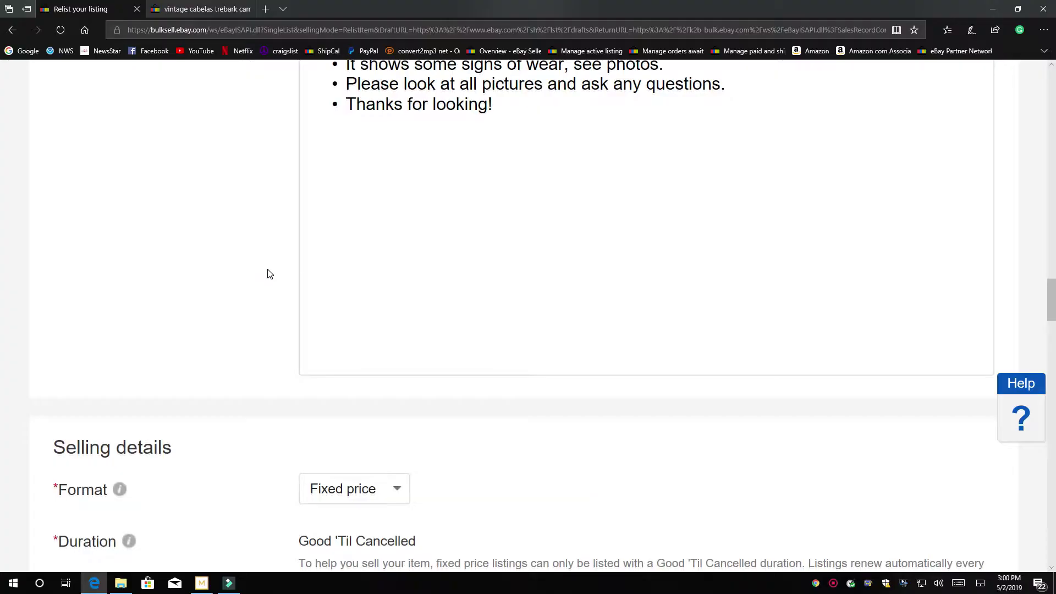
Examine the selling details, covering format, duration, Buy It Now price, Best Offer settings, quantity and donation option.
scroll(269, 274, down, 5)
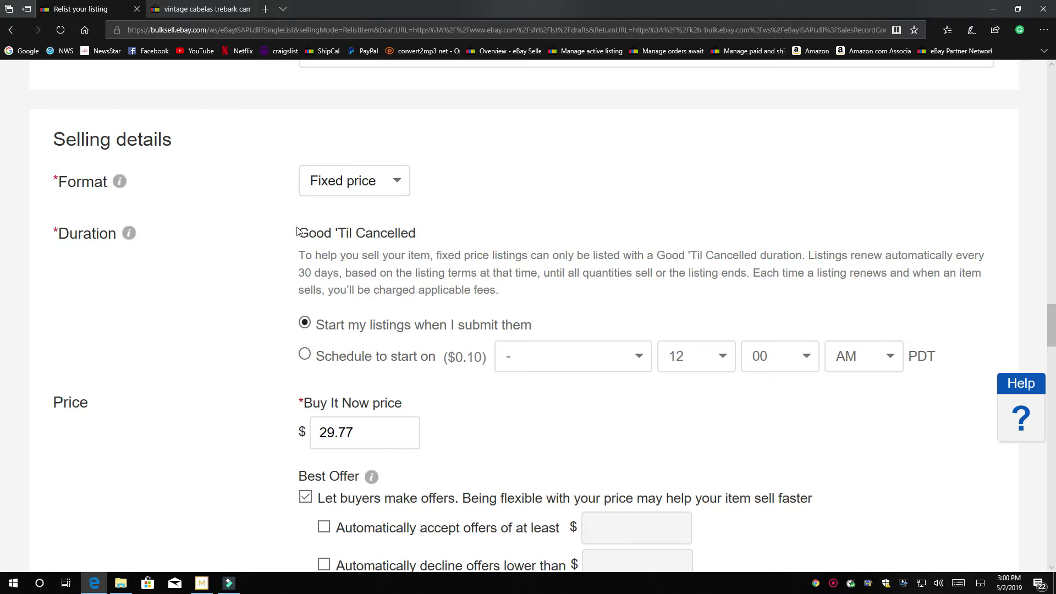
scroll(274, 237, down, 2)
scroll(274, 237, down, 3)
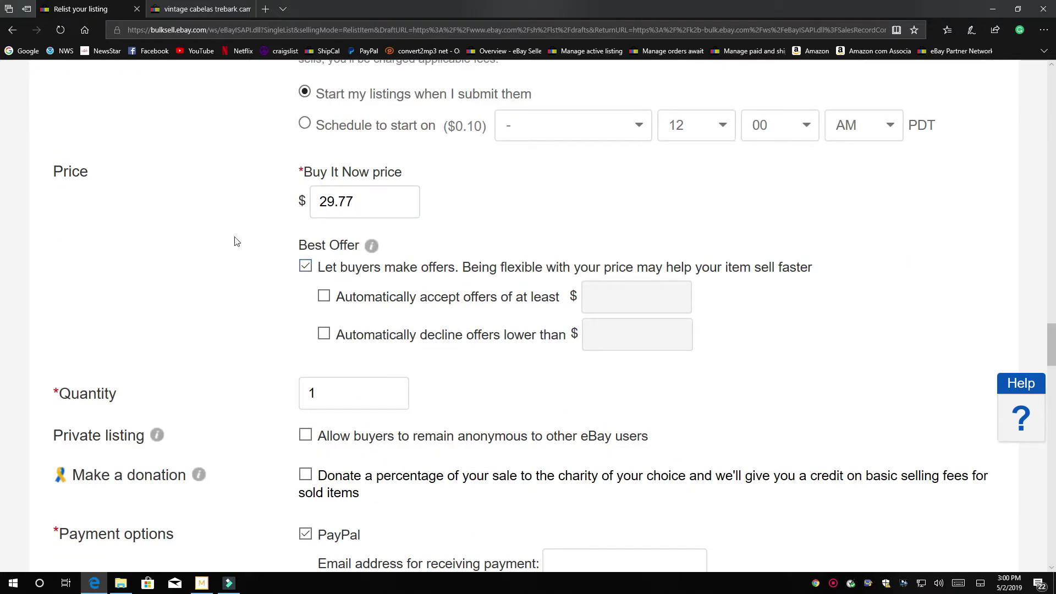
scroll(248, 233, down, 2)
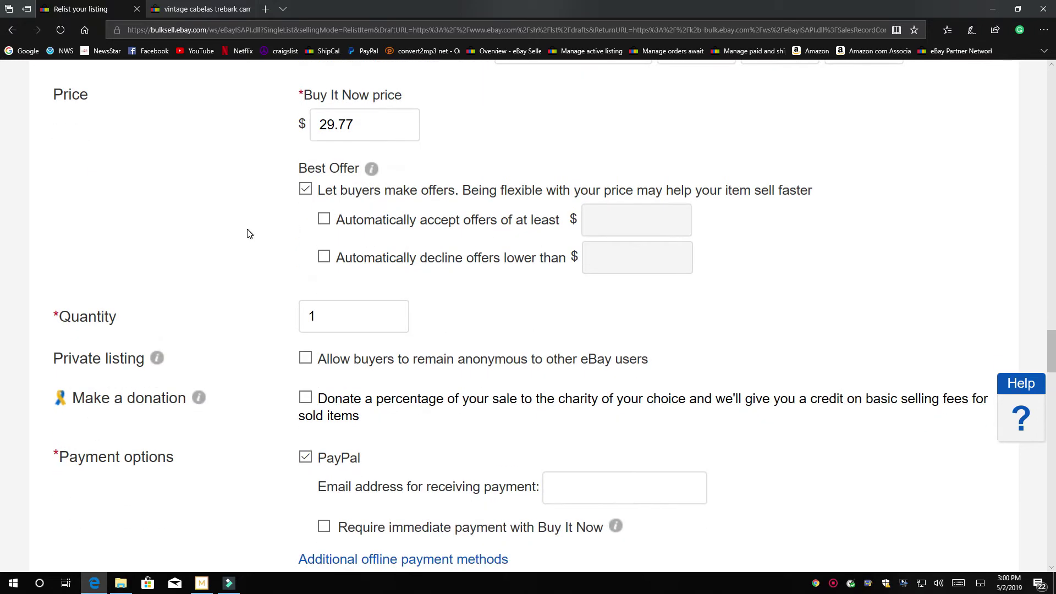
scroll(248, 233, down, 2)
scroll(261, 240, down, 2)
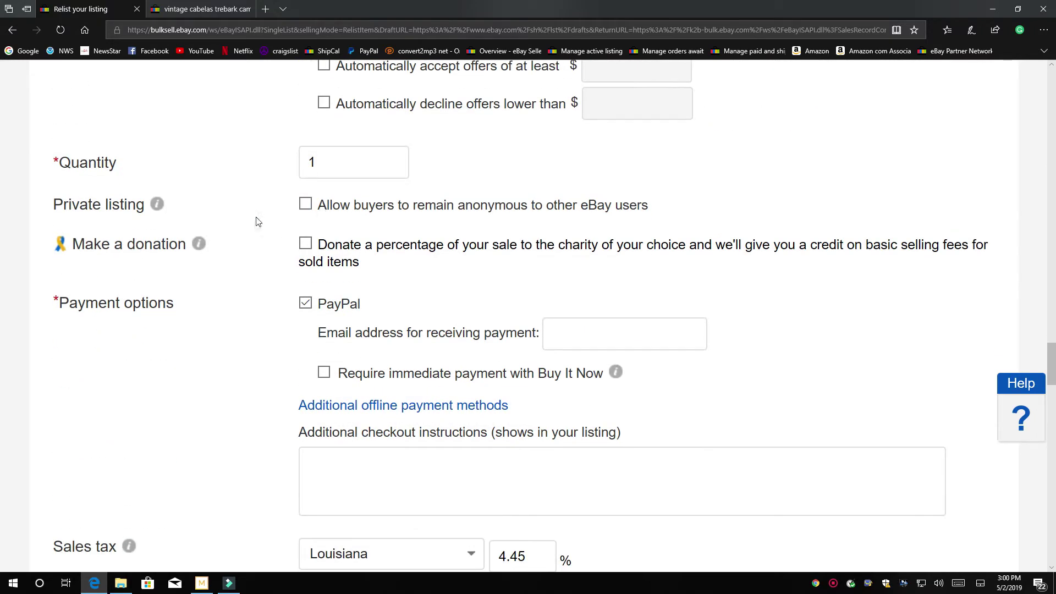
Examine the payment options, sales tax and return options, continuing to the domestic shipping settings.
scroll(281, 235, down, 2)
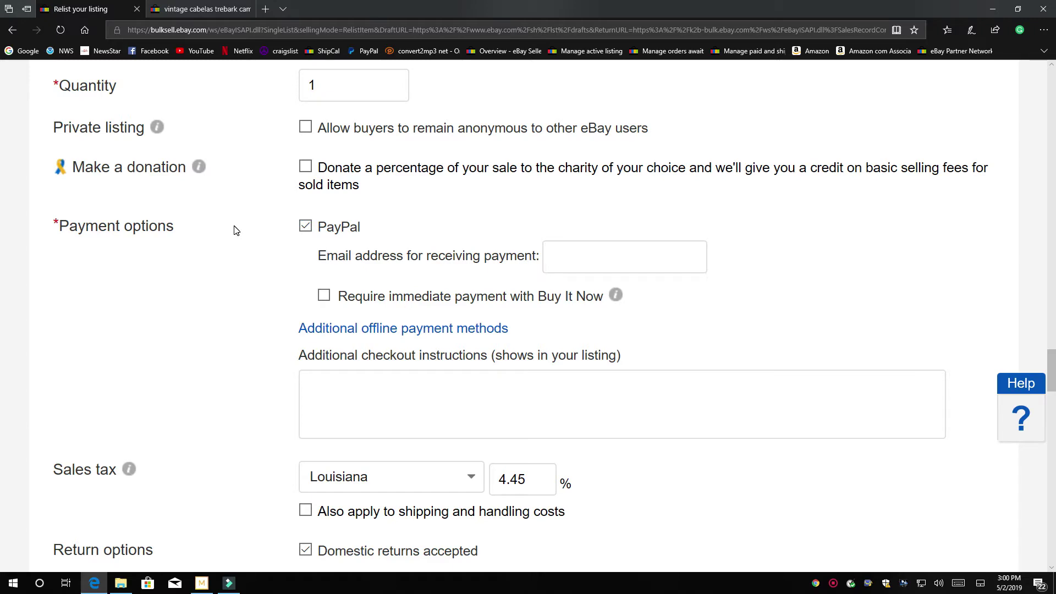
scroll(236, 230, down, 2)
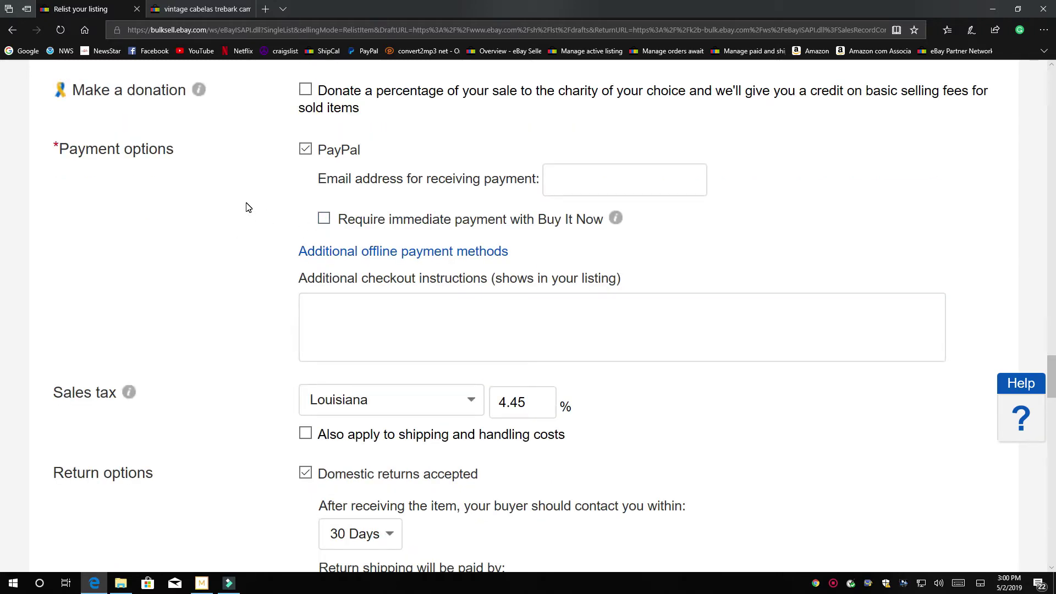
scroll(246, 207, down, 2)
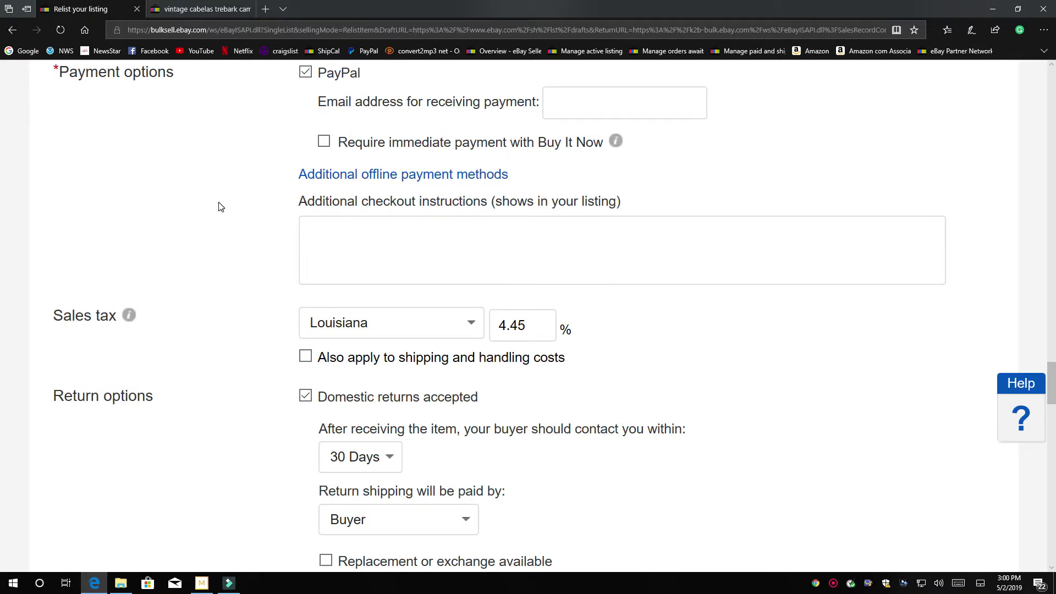
scroll(218, 207, down, 2)
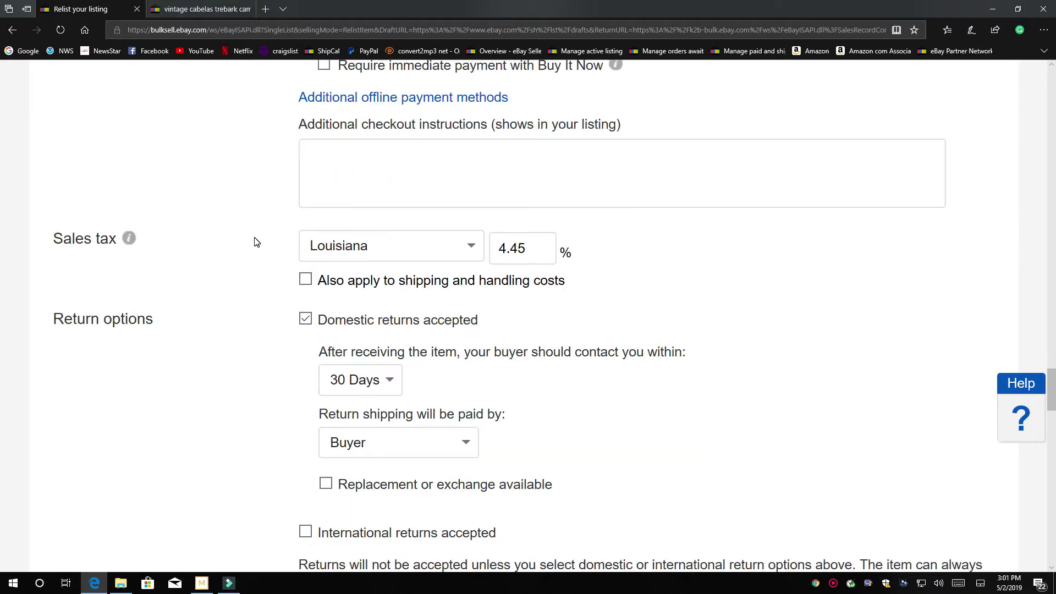
scroll(281, 243, down, 2)
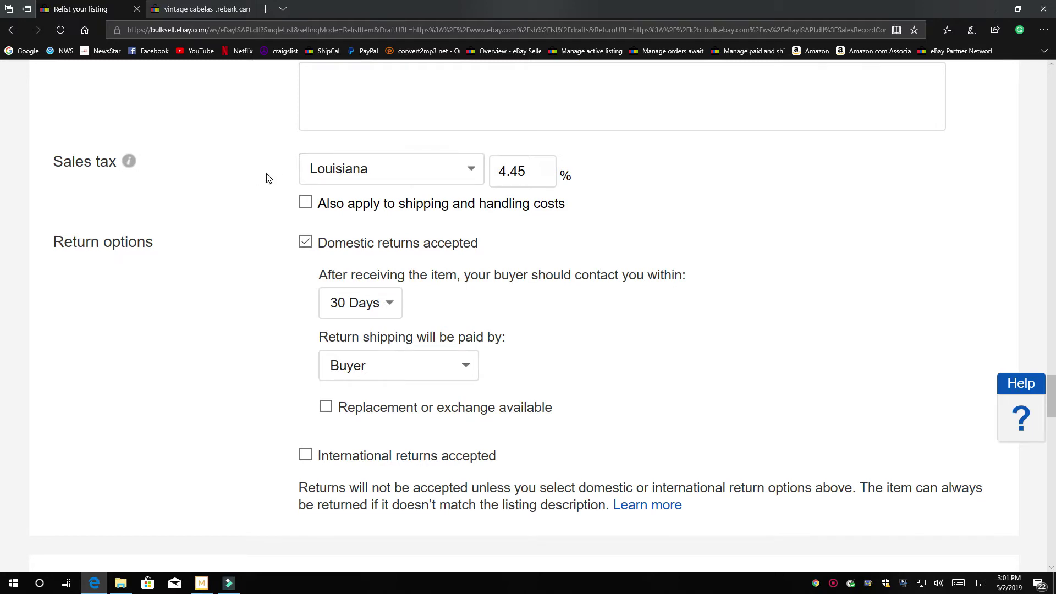
scroll(268, 178, down, 2)
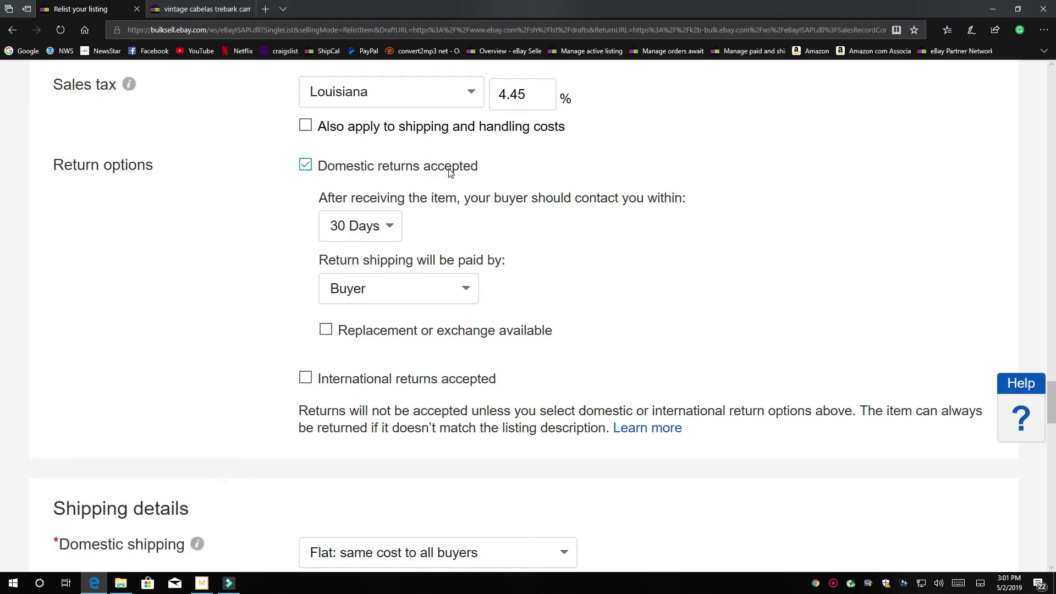
scroll(307, 200, down, 2)
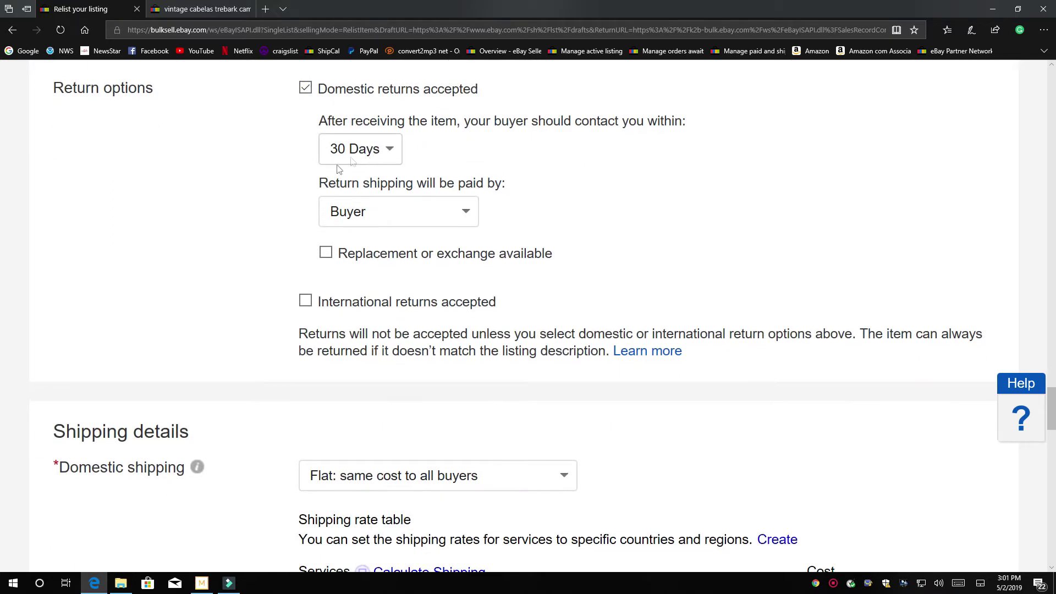
scroll(265, 194, down, 2)
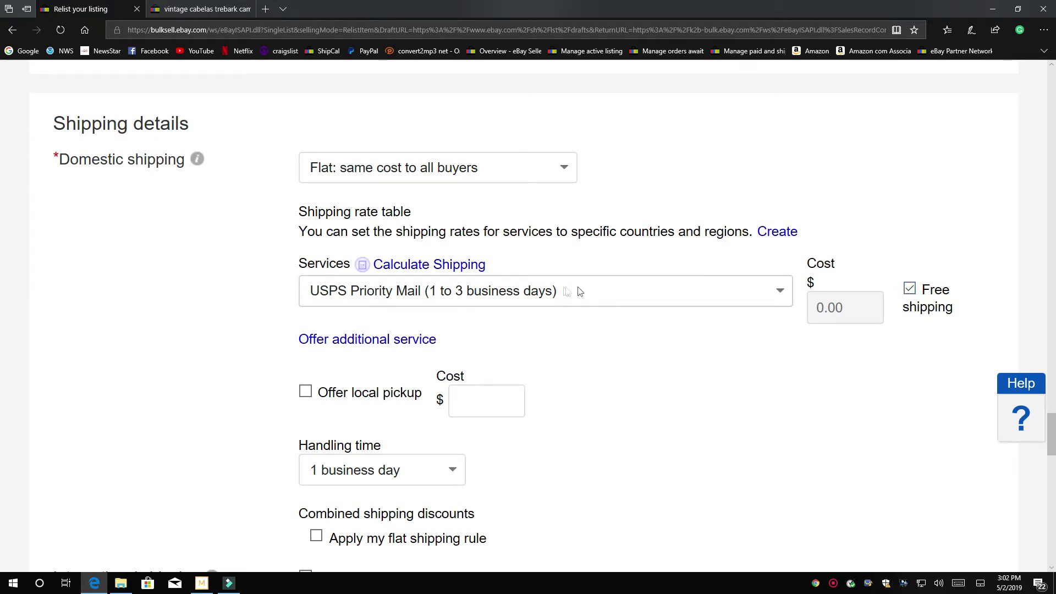
Examine the handling time, international shipping, package weight and dimensions, and item location, continuing through volume pricing to the listing fees.
scroll(588, 291, down, 3)
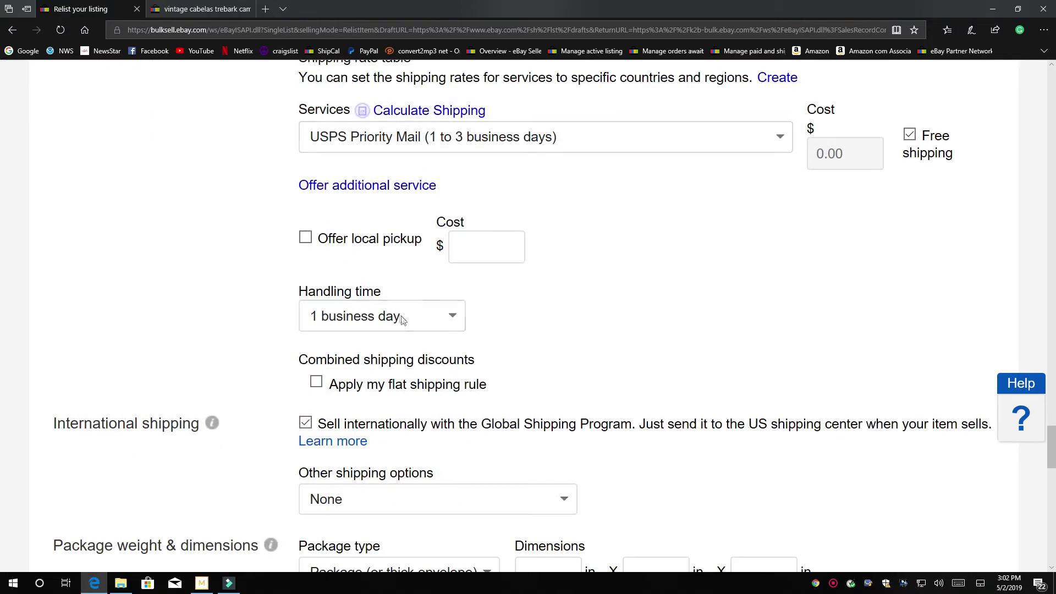
scroll(611, 302, down, 3)
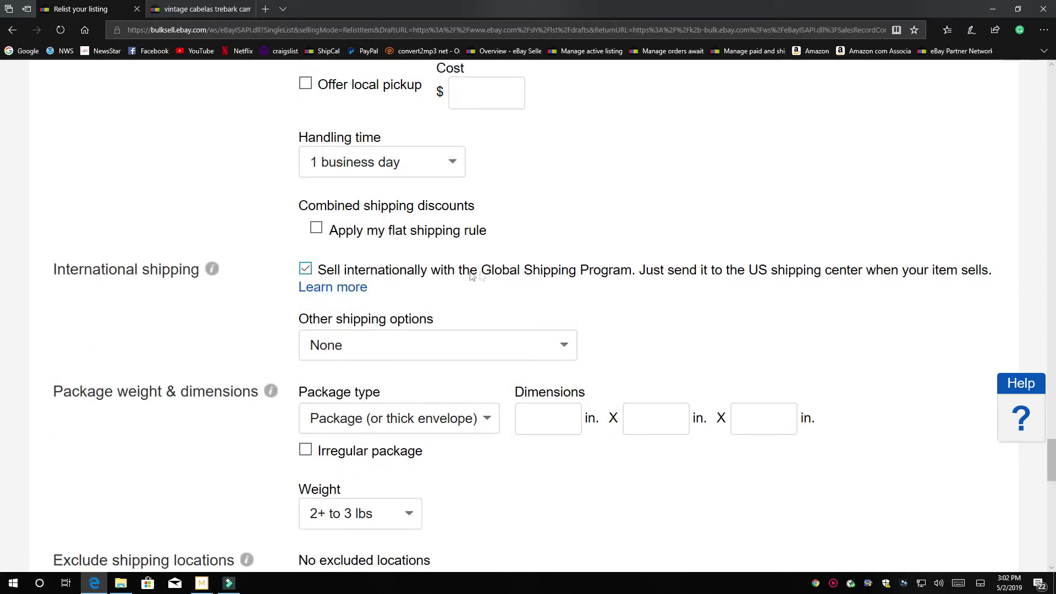
scroll(649, 301, down, 3)
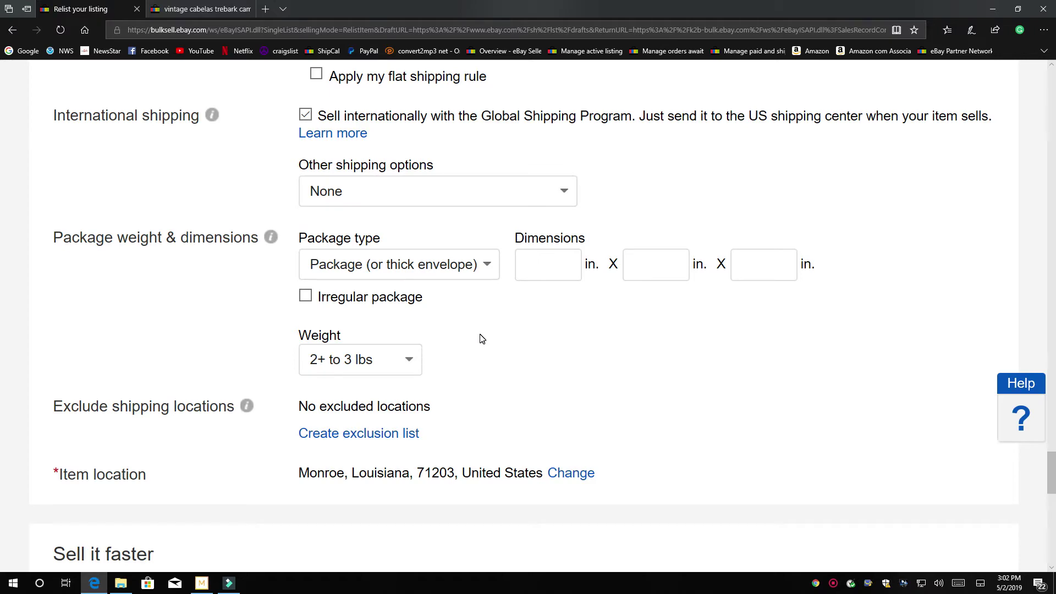
scroll(482, 339, down, 10)
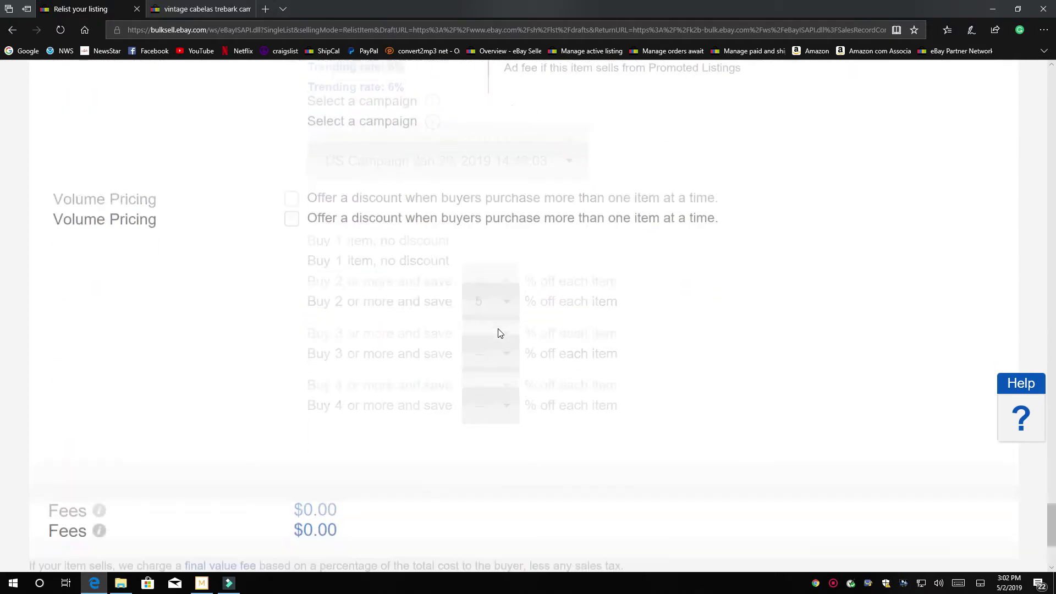
scroll(499, 332, down, 3)
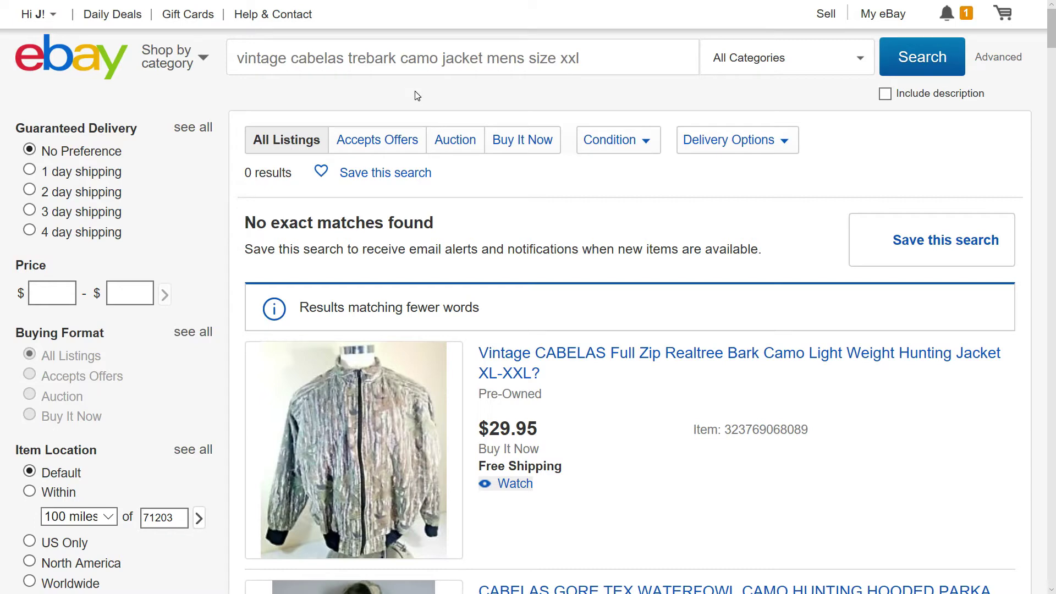
Filter the search results for the vintage Cabela's Trebark camo jacket to show only completed items.
scroll(212, 200, down, 10)
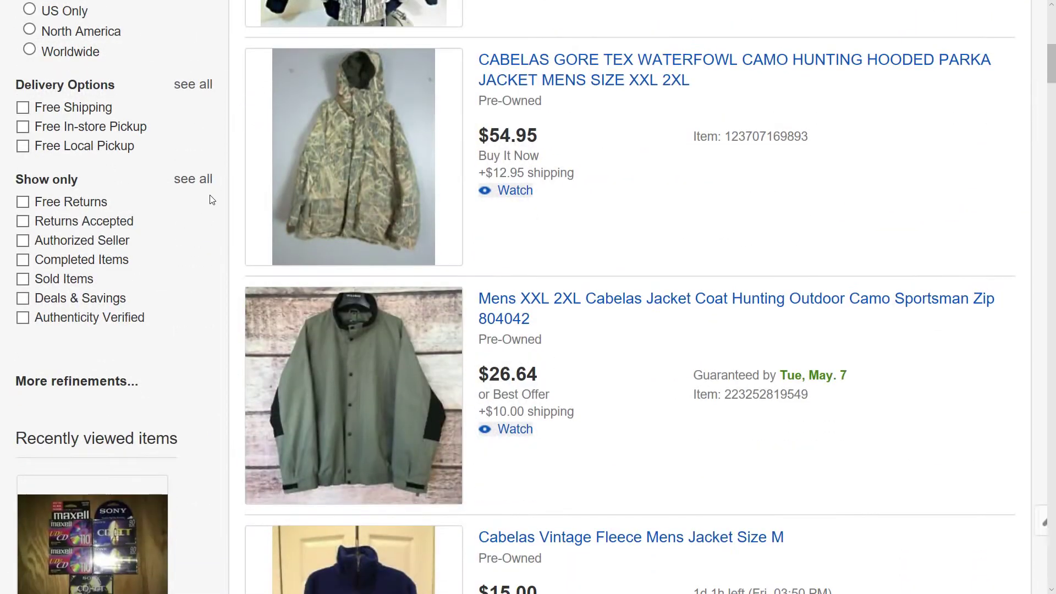
click(208, 261)
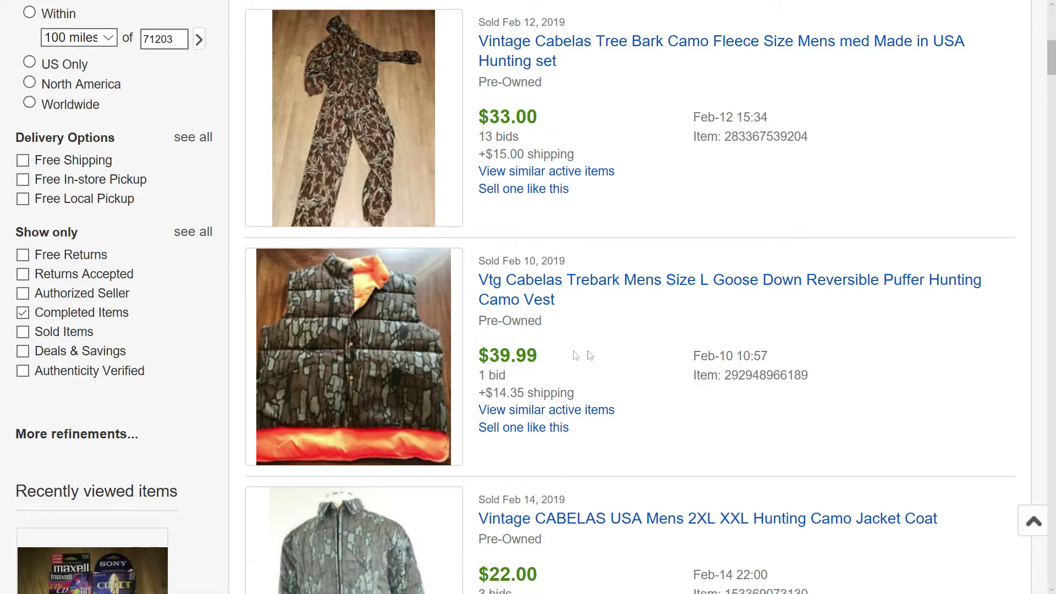
Compare sale prices, bids and shipping of the completed Cabela's listings, from the Trebark puffer vest down to the waterfowl coat and bibs.
scroll(608, 358, down, 2)
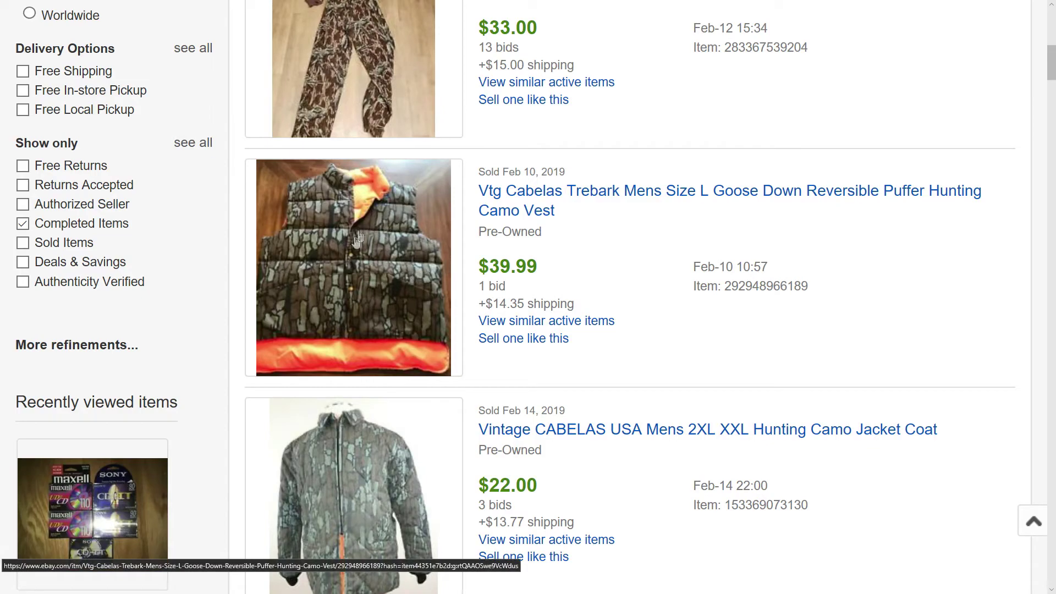
scroll(656, 280, down, 2)
scroll(655, 279, down, 3)
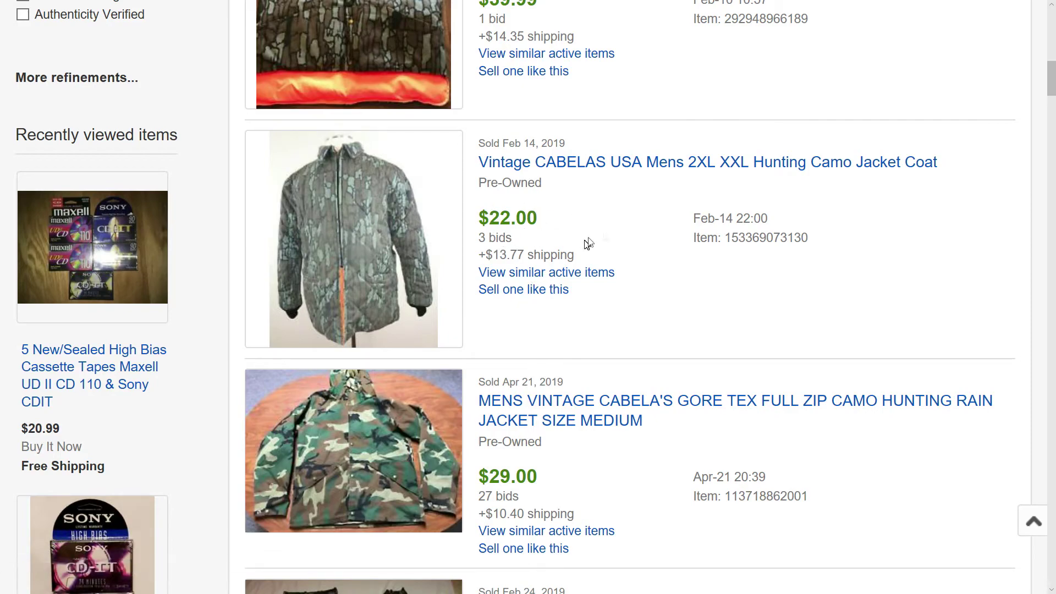
scroll(627, 236, down, 5)
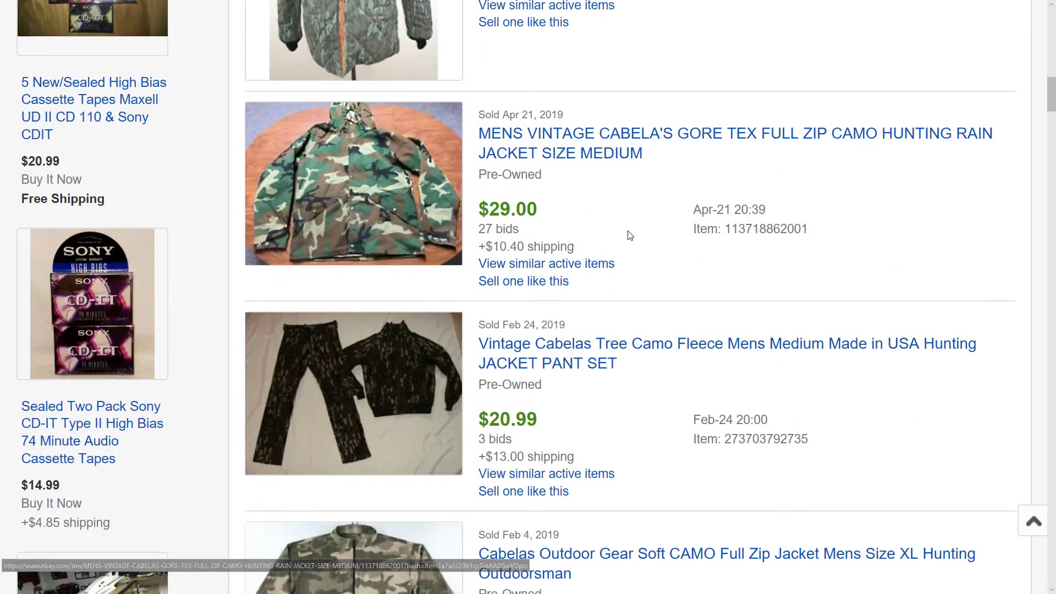
scroll(630, 235, down, 1)
scroll(605, 173, down, 3)
scroll(605, 172, up, 2)
scroll(606, 174, down, 1)
scroll(606, 174, down, 5)
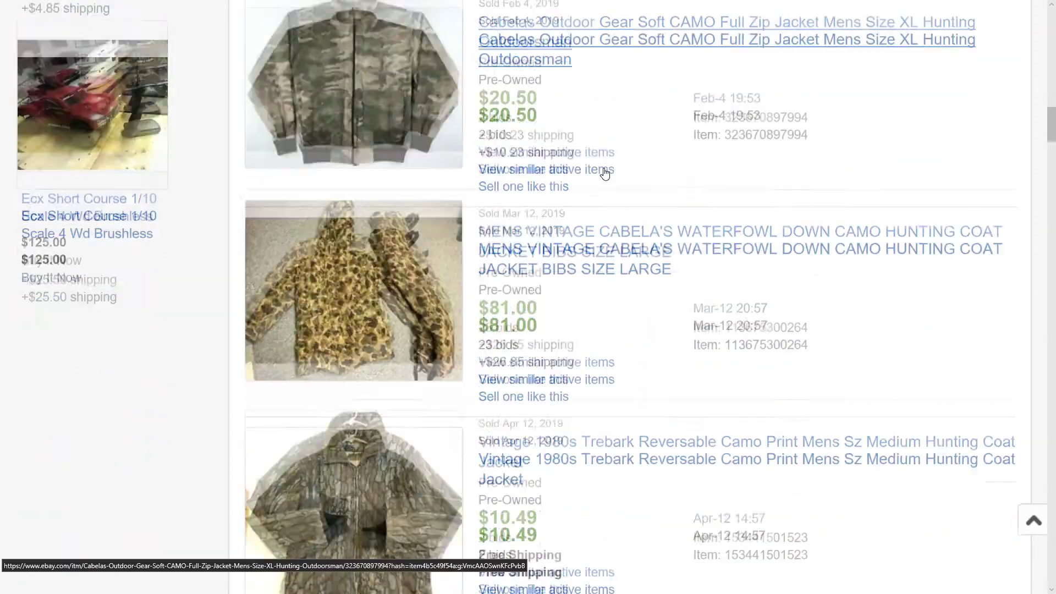
Examine the sold Trebark and Carhartt camo jackets further down the results, returning to the Cabela's puffer vest and 2XL hunting coat.
scroll(605, 174, down, 5)
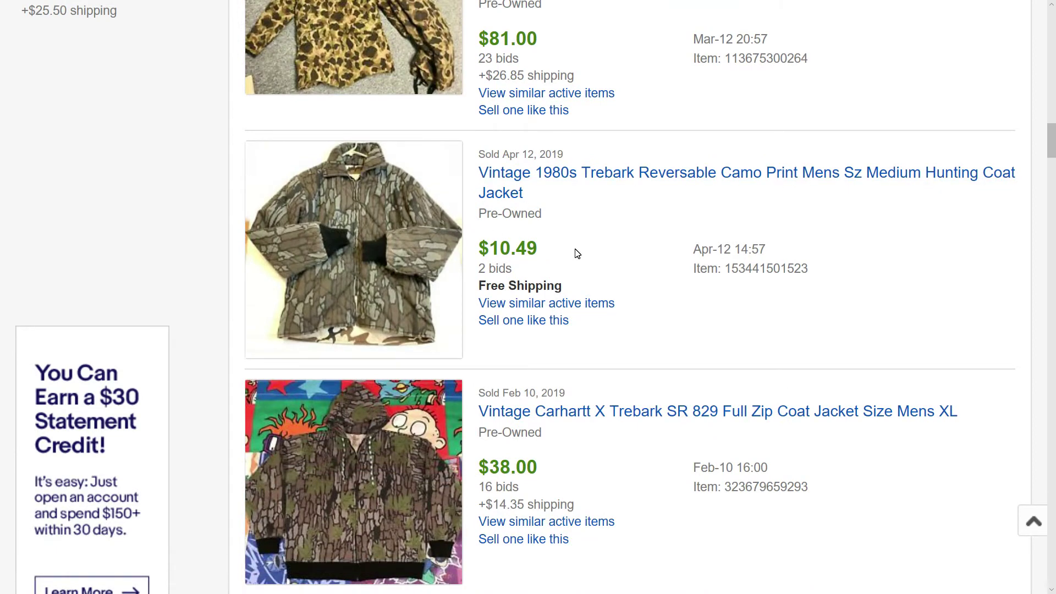
scroll(548, 251, down, 2)
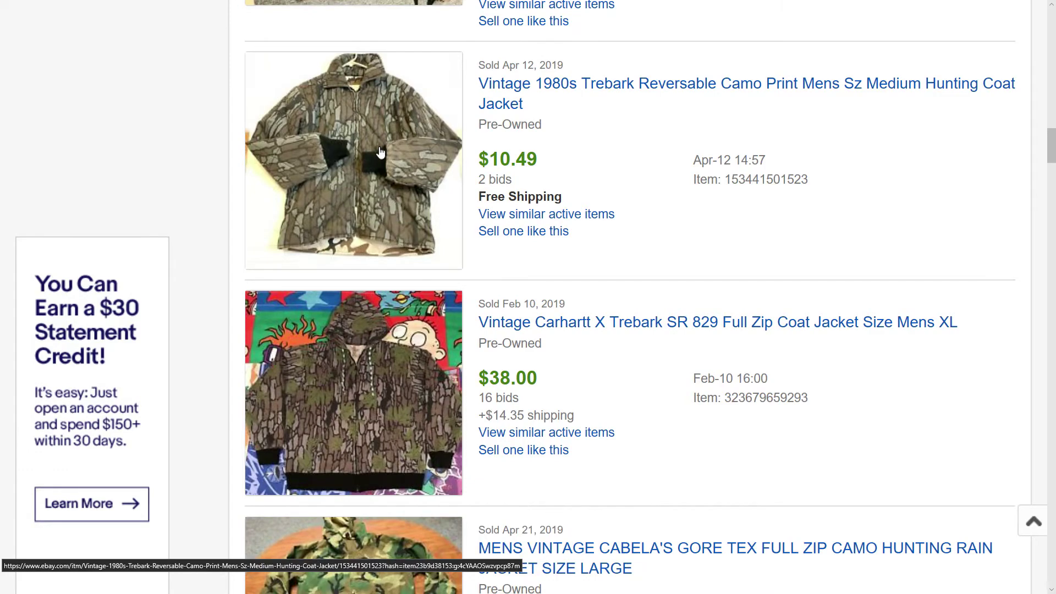
scroll(642, 238, down, 3)
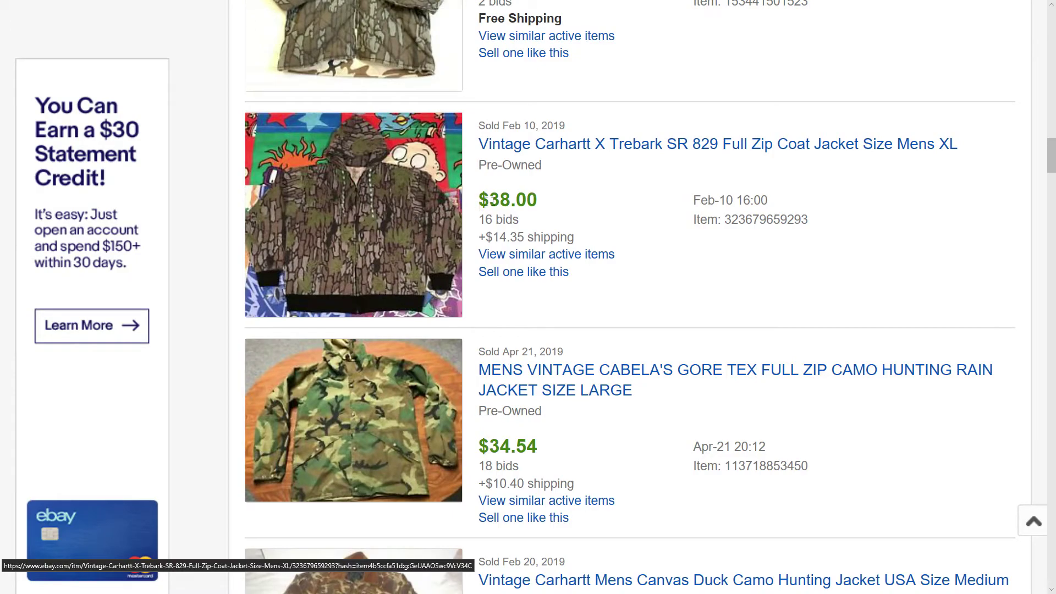
scroll(387, 210, down, 5)
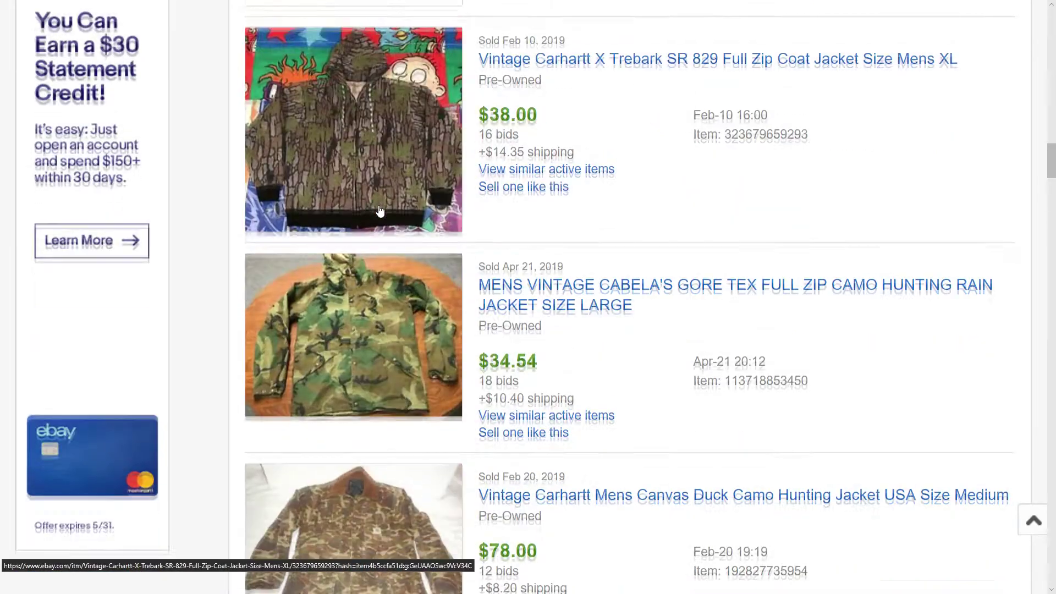
scroll(387, 210, down, 12)
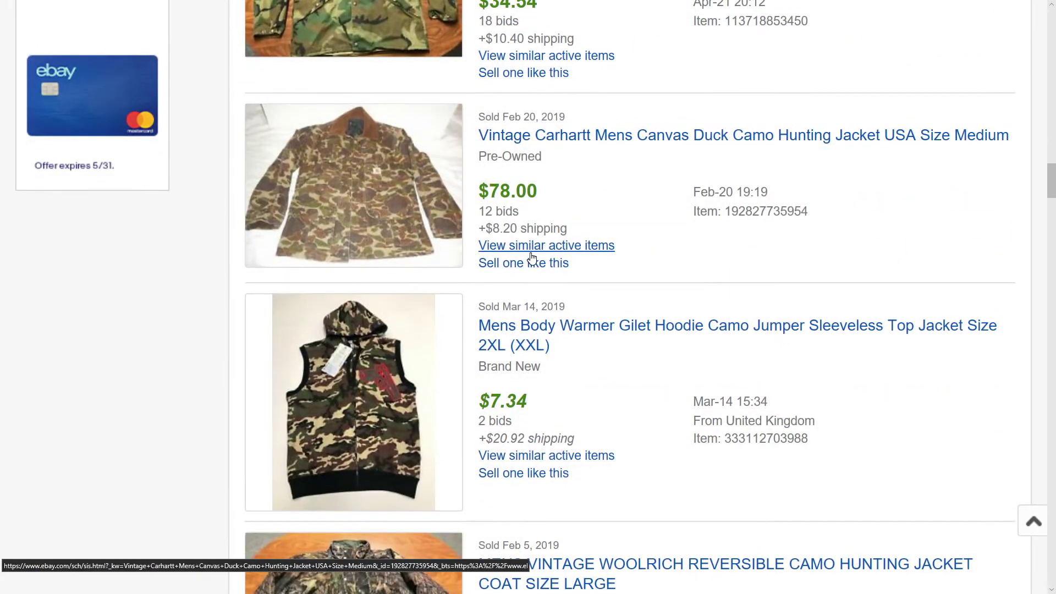
scroll(567, 258, up, 12)
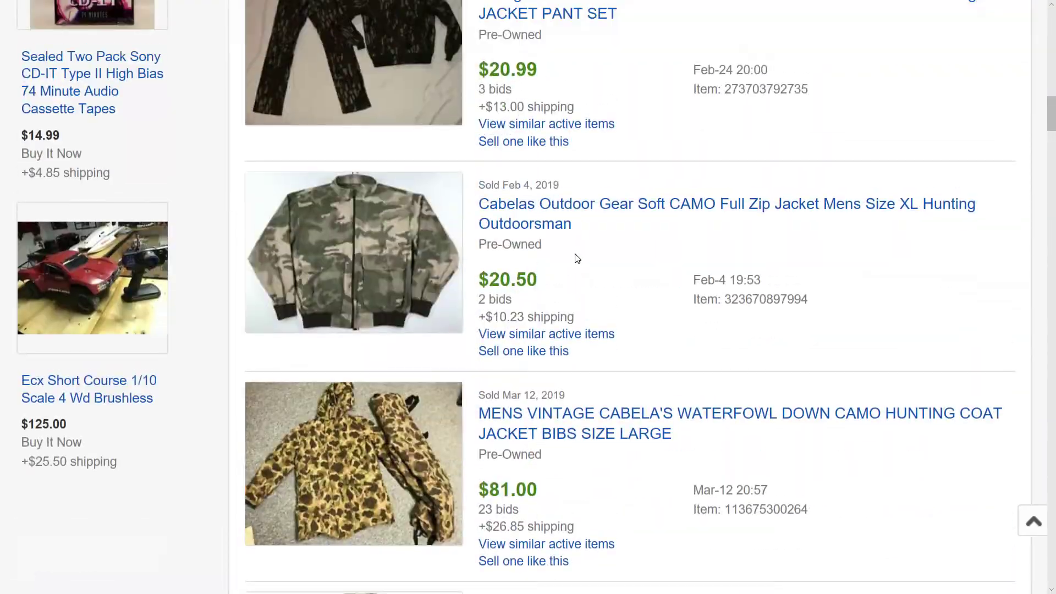
scroll(576, 259, up, 7)
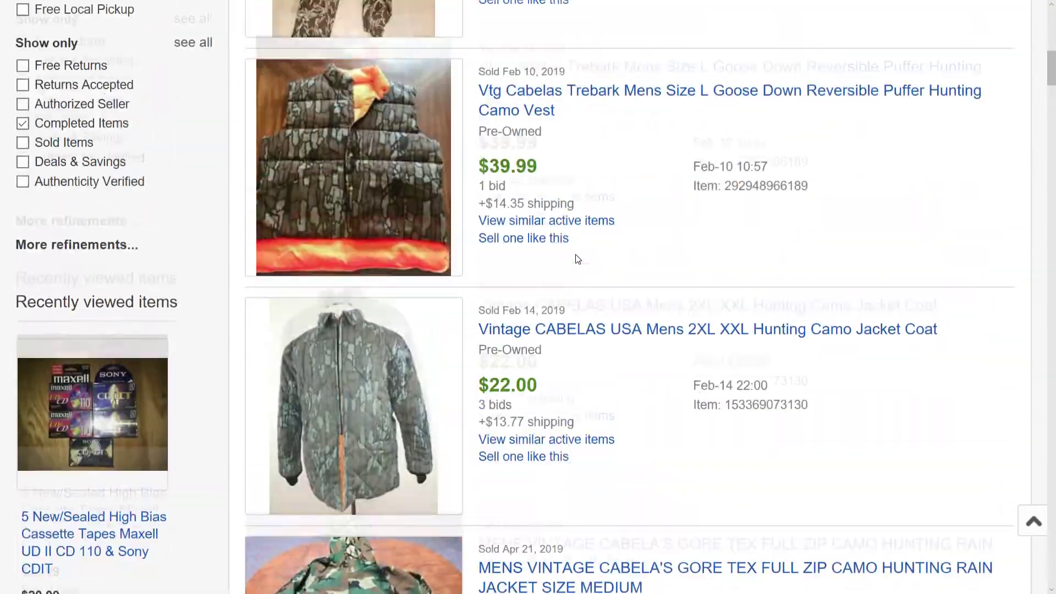
scroll(576, 258, up, 2)
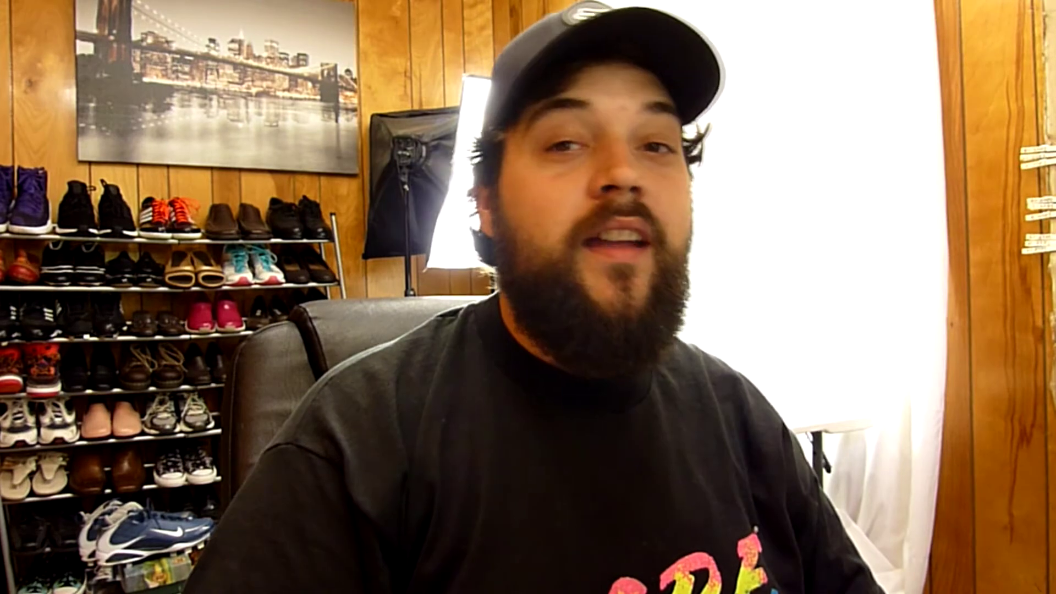